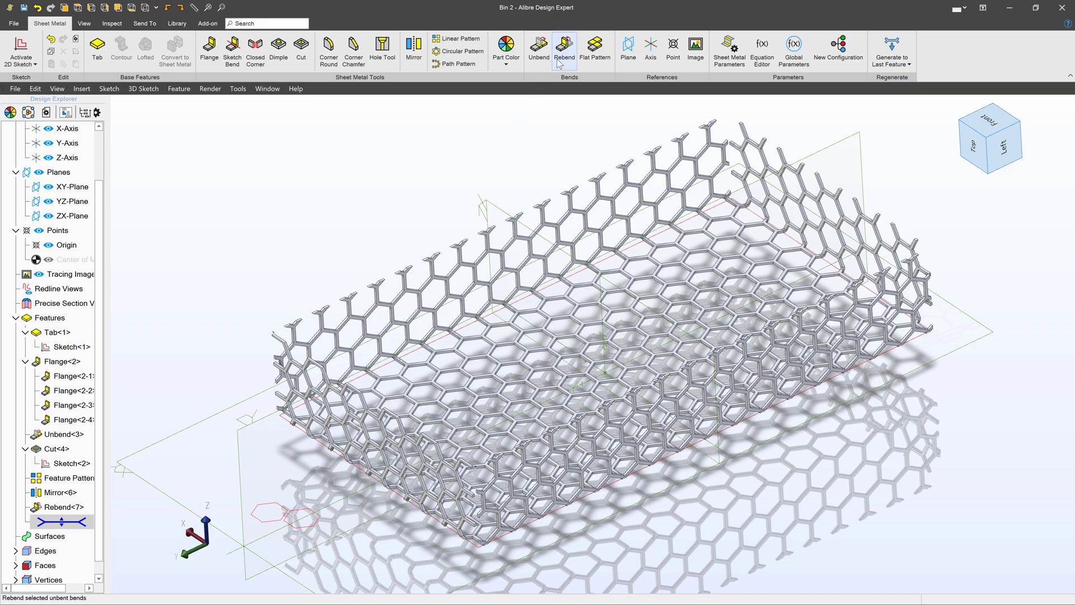
- Toggle Bin 2 between its flat pattern and folded shape, ending on the flat pattern
left_click(591, 53)
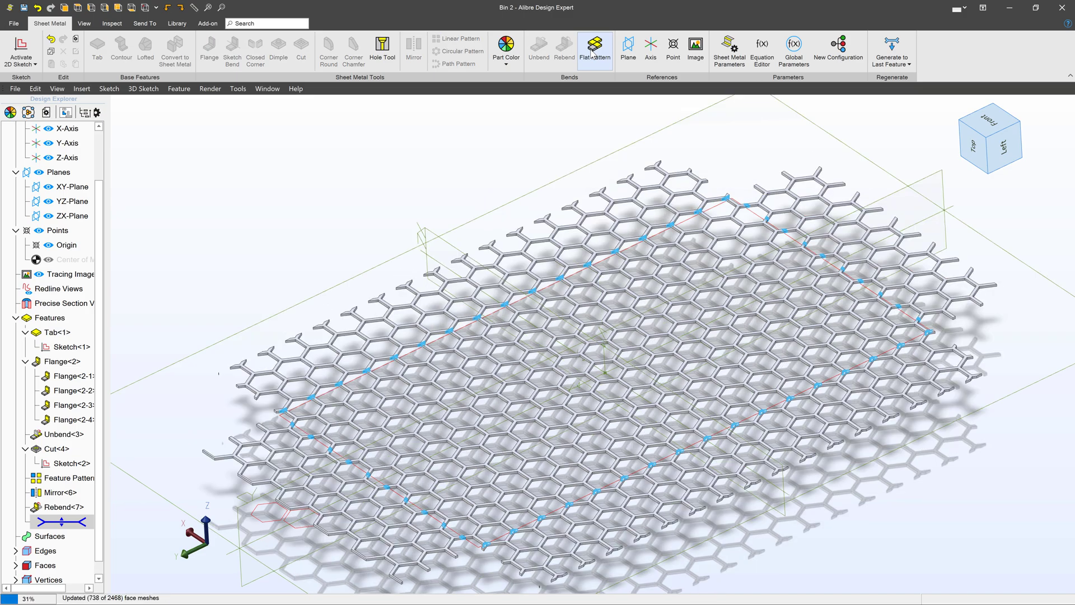
left_click(592, 53)
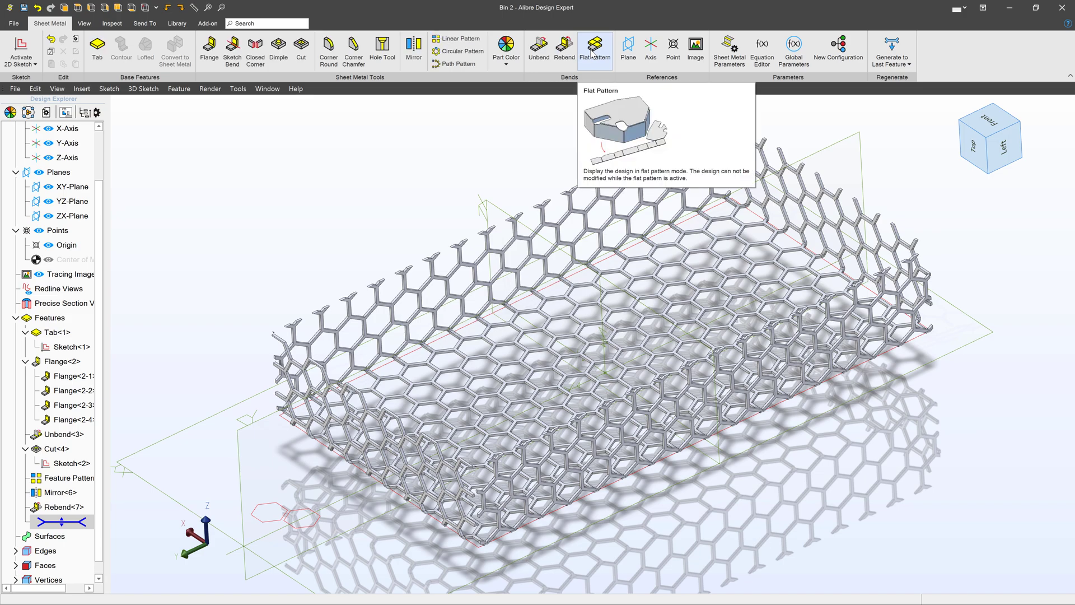
left_click(592, 53)
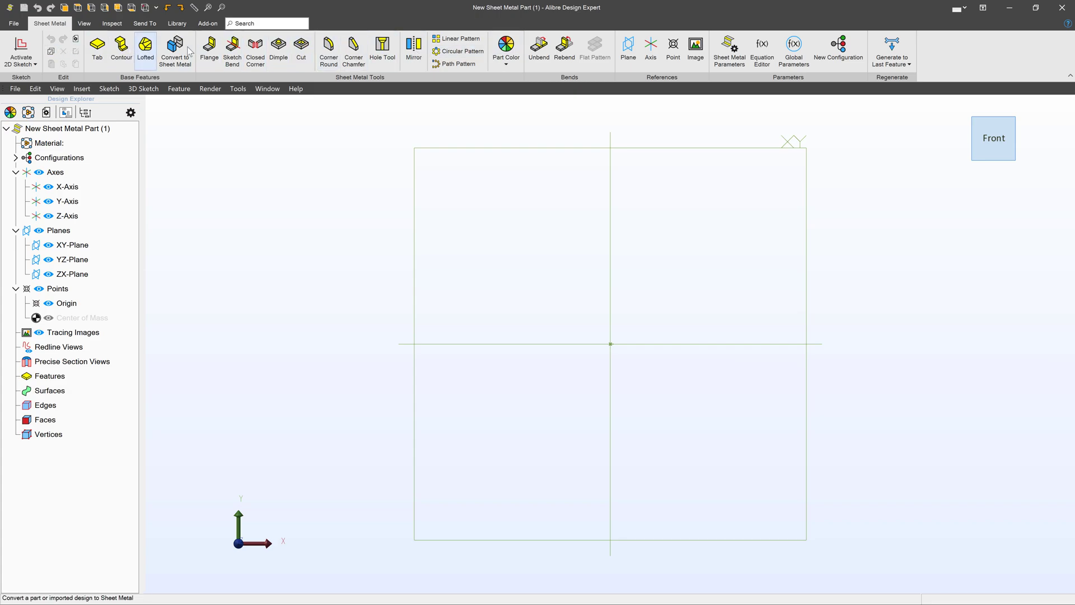
- On the ZX plane, draw a centre rectangle centred on the origin
left_click(491, 347)
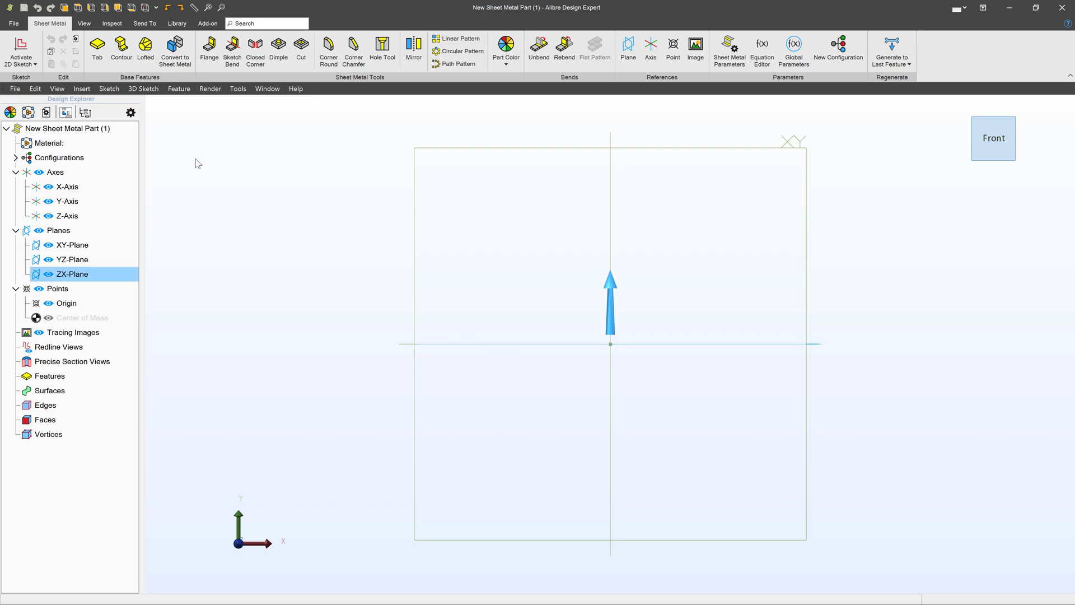
left_click(21, 48)
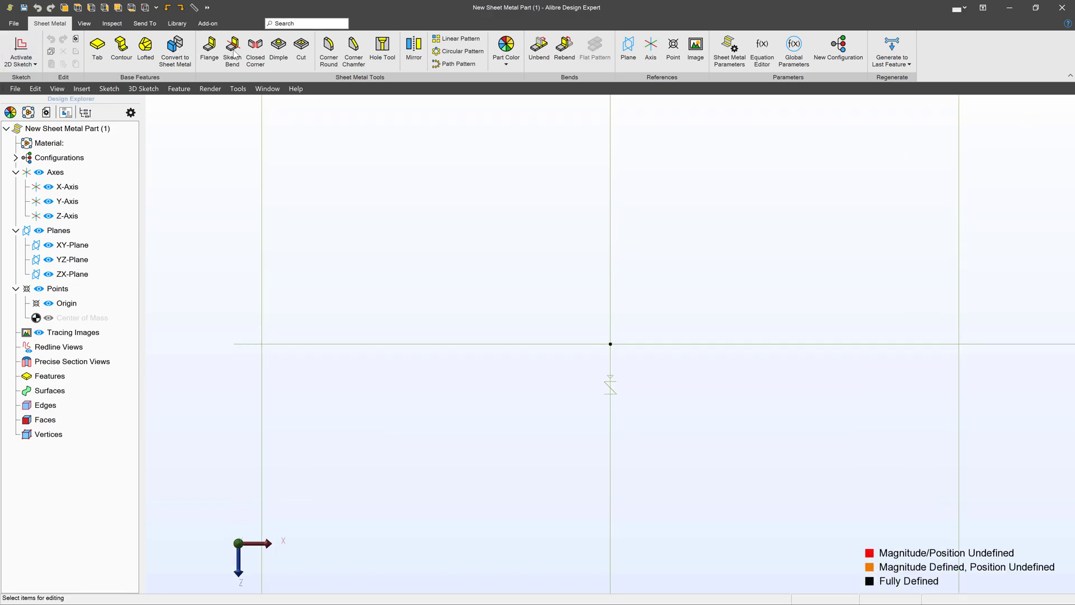
left_click(254, 65)
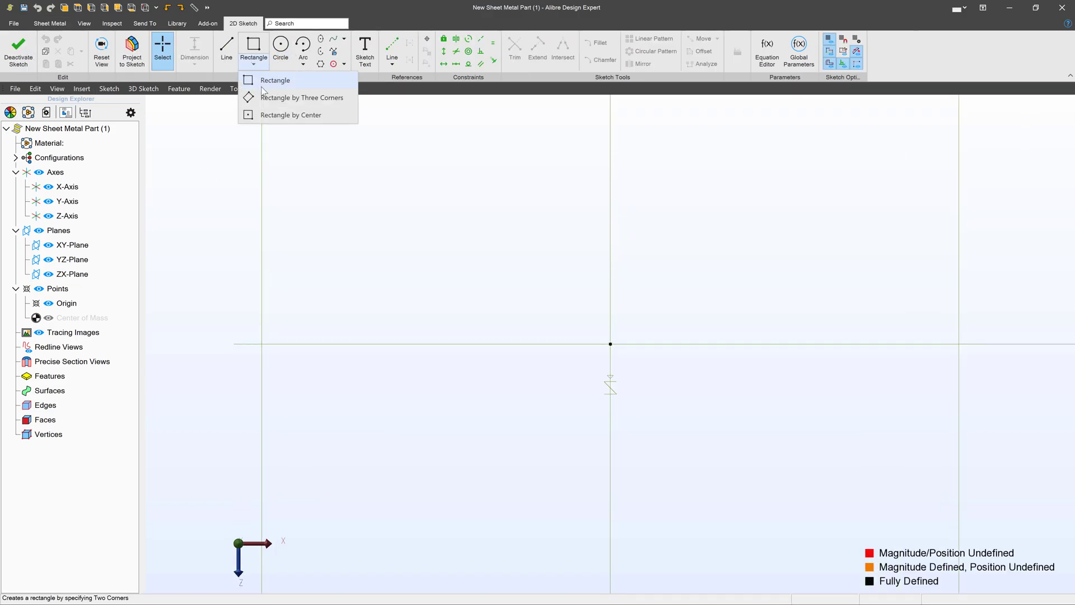
left_click(290, 115)
left_click(611, 343)
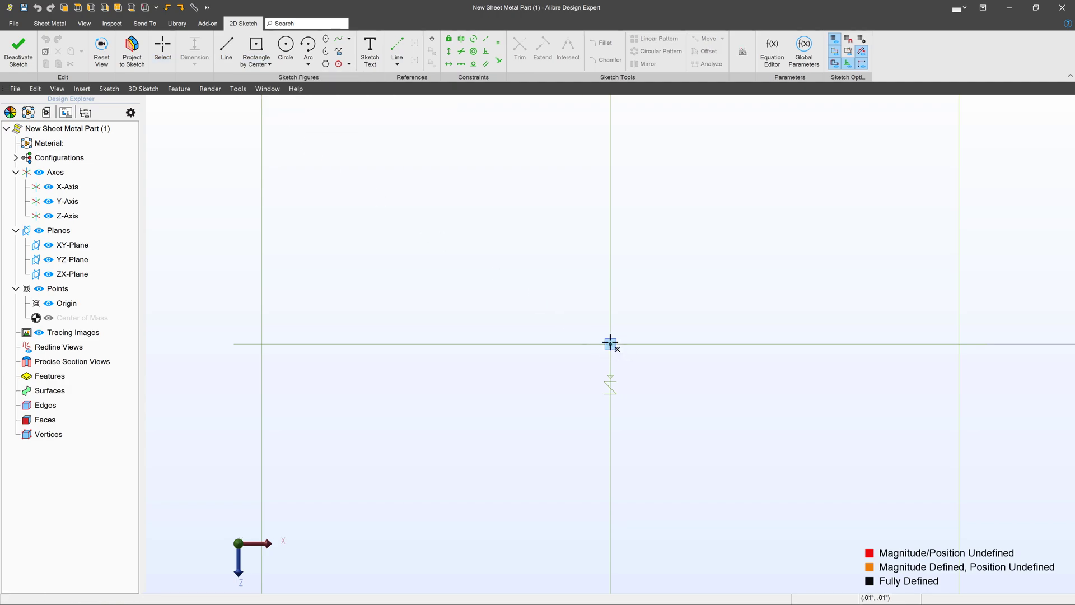
left_click(770, 171)
key("Escape")
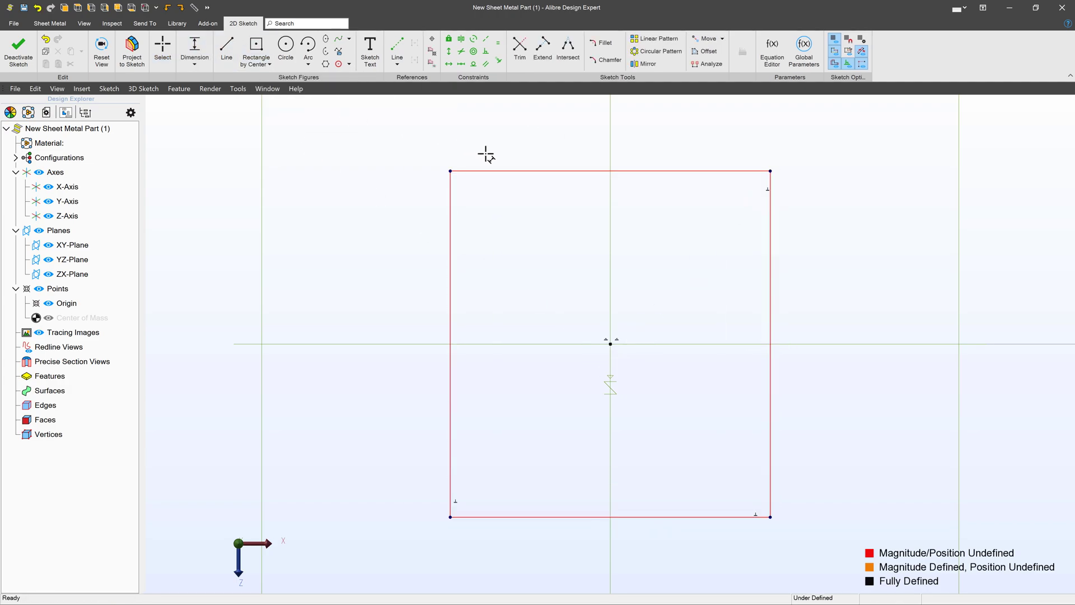
- Dimension the rectangle 5 inches wide and 9 inches tall
left_click(506, 141)
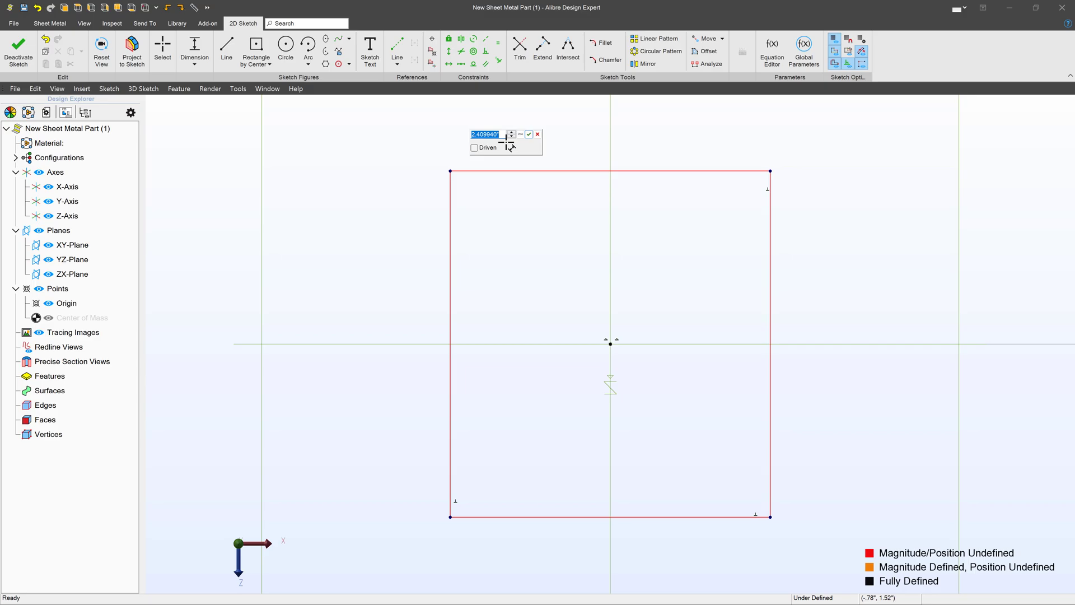
key("Return")
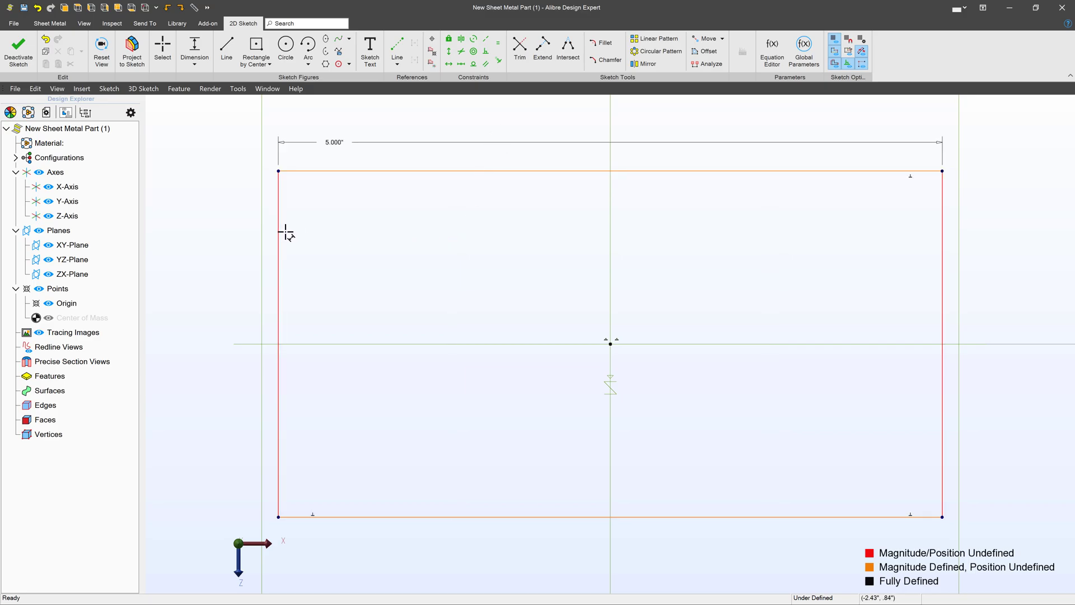
left_click(279, 233)
left_click(234, 230)
type("10")
key("Return")
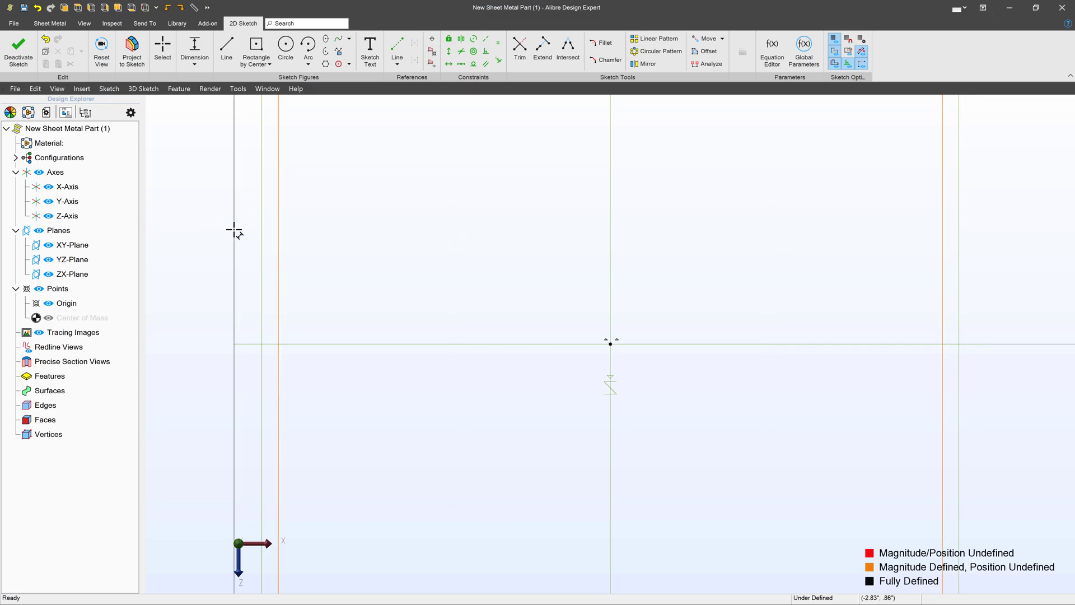
- Constrain the rectangle's bottom edge horizontal to fully define the sketch
left_click(448, 64)
scroll(435, 271, "down", 3)
left_click(455, 545)
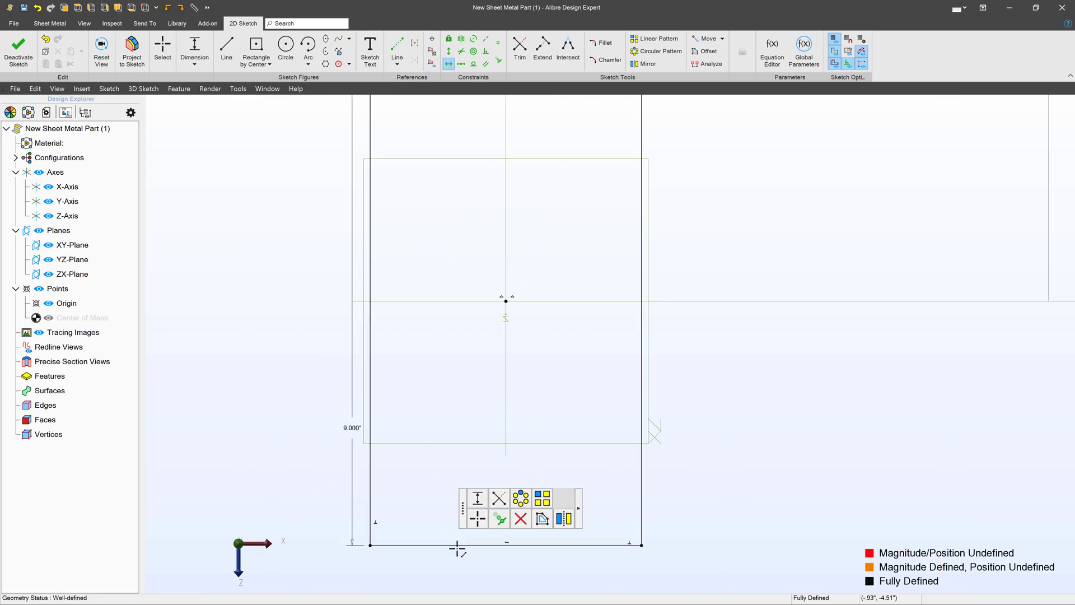
scroll(474, 558, "down", 3)
scroll(424, 456, "up", 1)
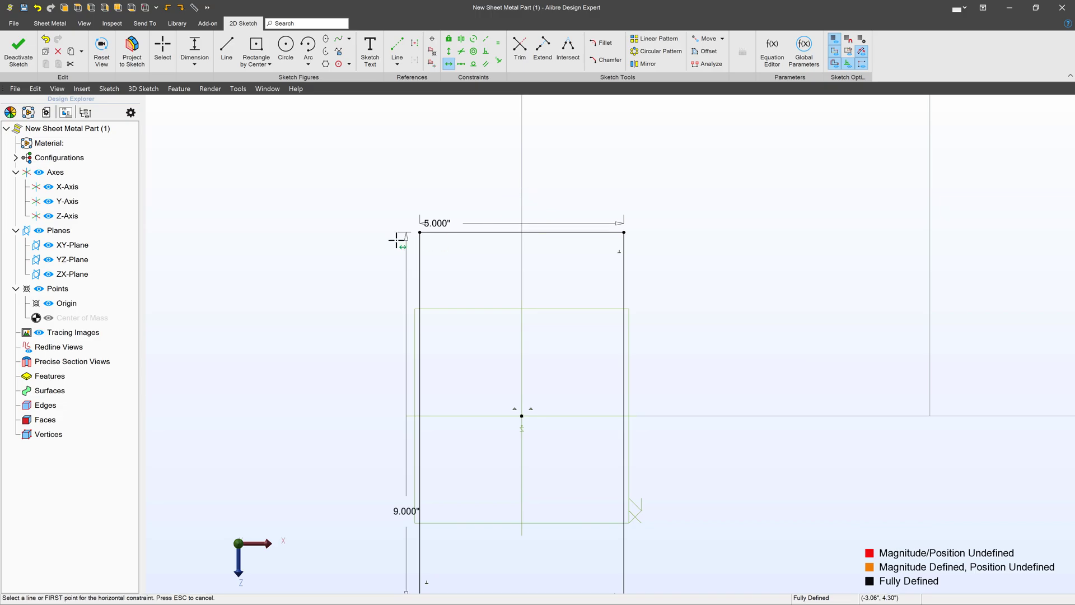
- Exit the sketch and create a Tab base plate from the rectangle
left_click(17, 51)
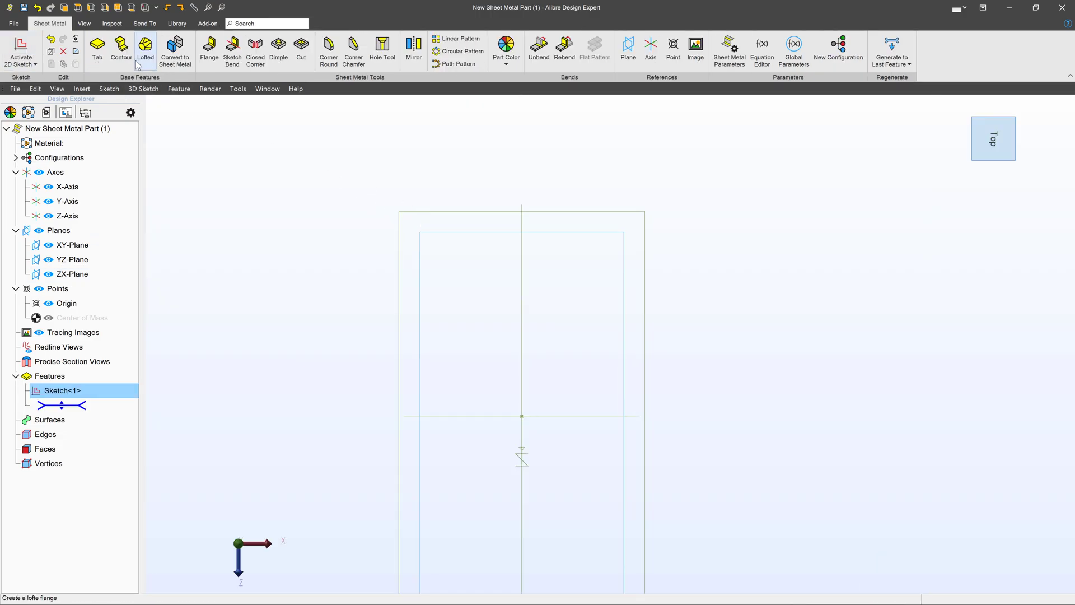
left_click(98, 51)
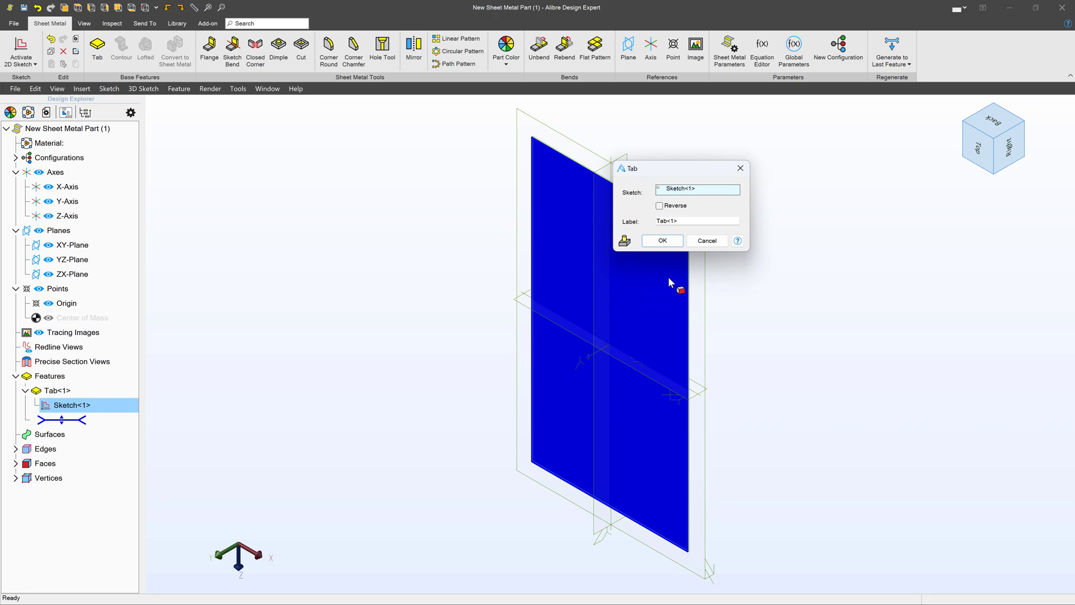
left_click(672, 244)
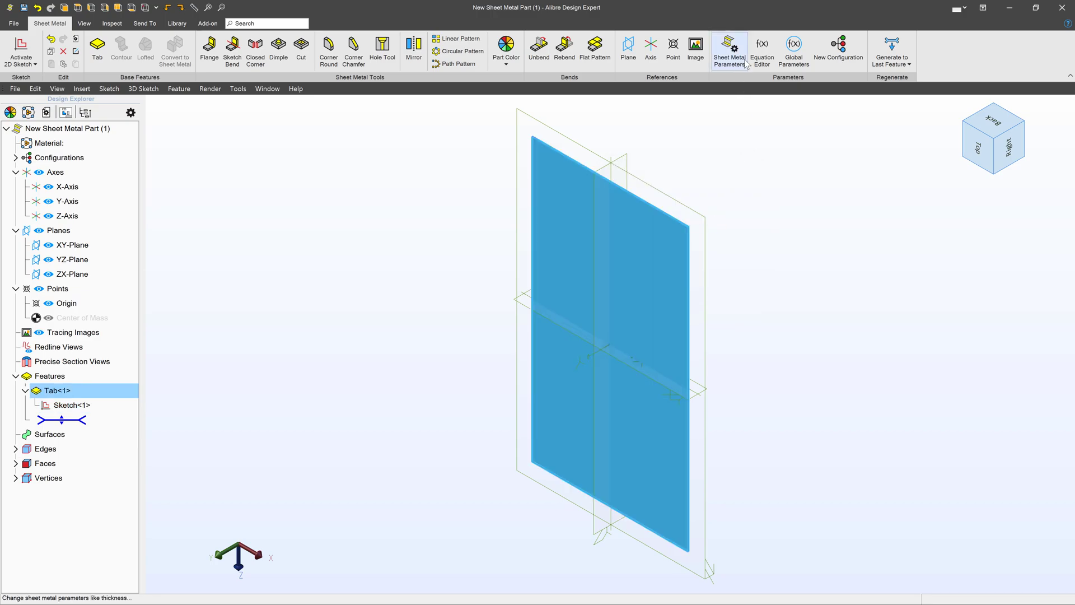
- Set the sheet metal stock thickness to .03 inch
left_click(717, 61)
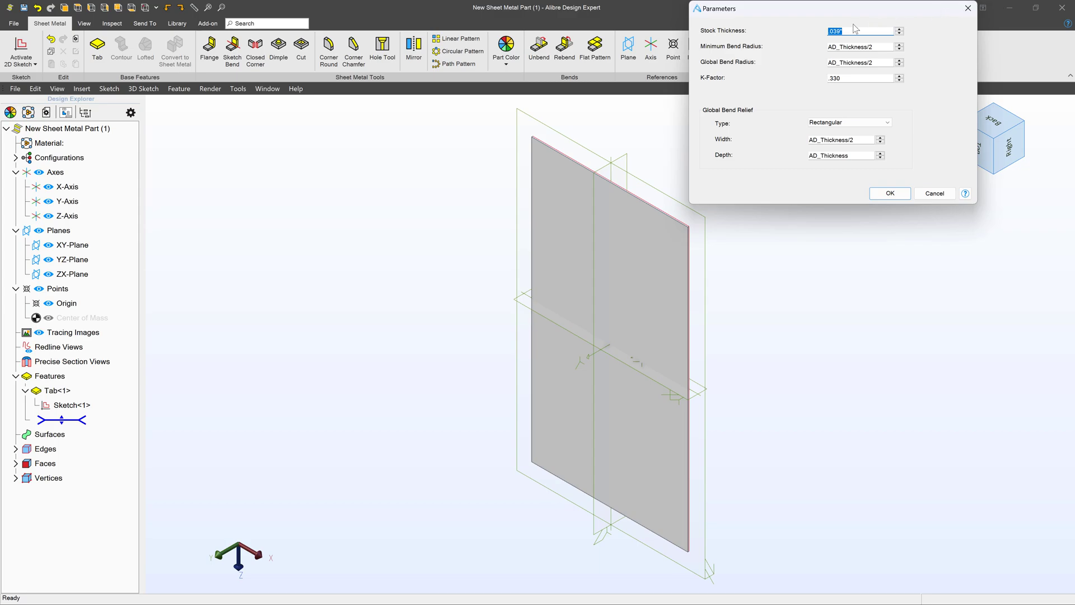
left_click(889, 193)
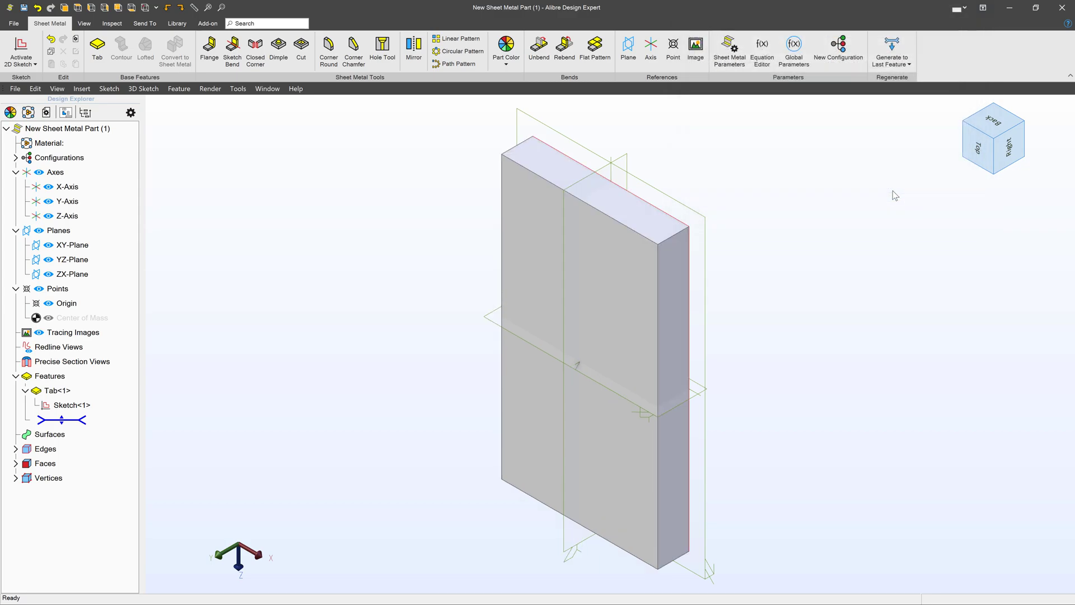
left_click(725, 56)
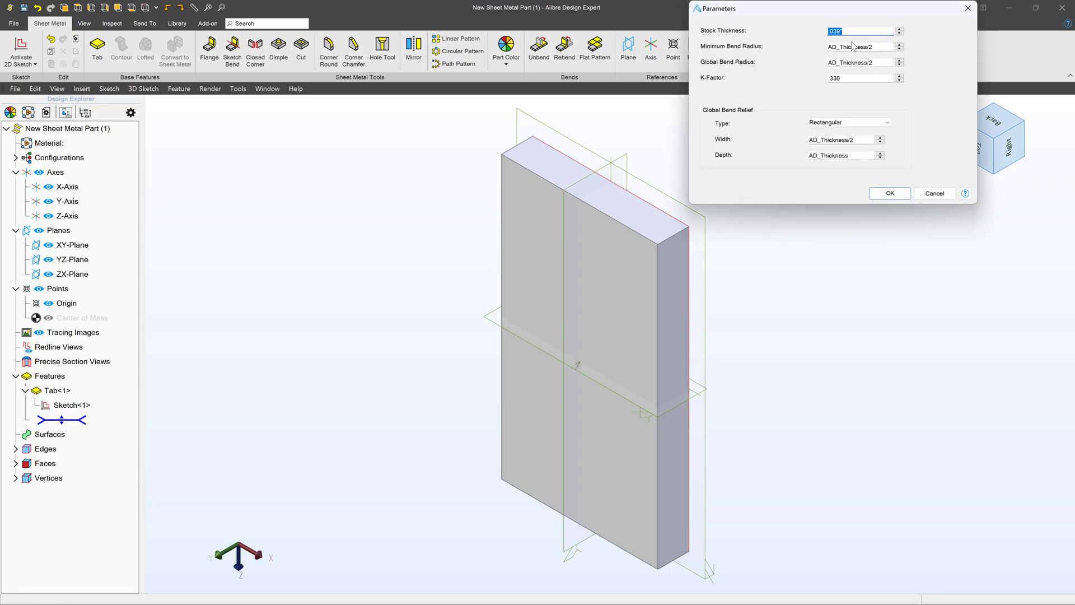
type(".03")
key("Return")
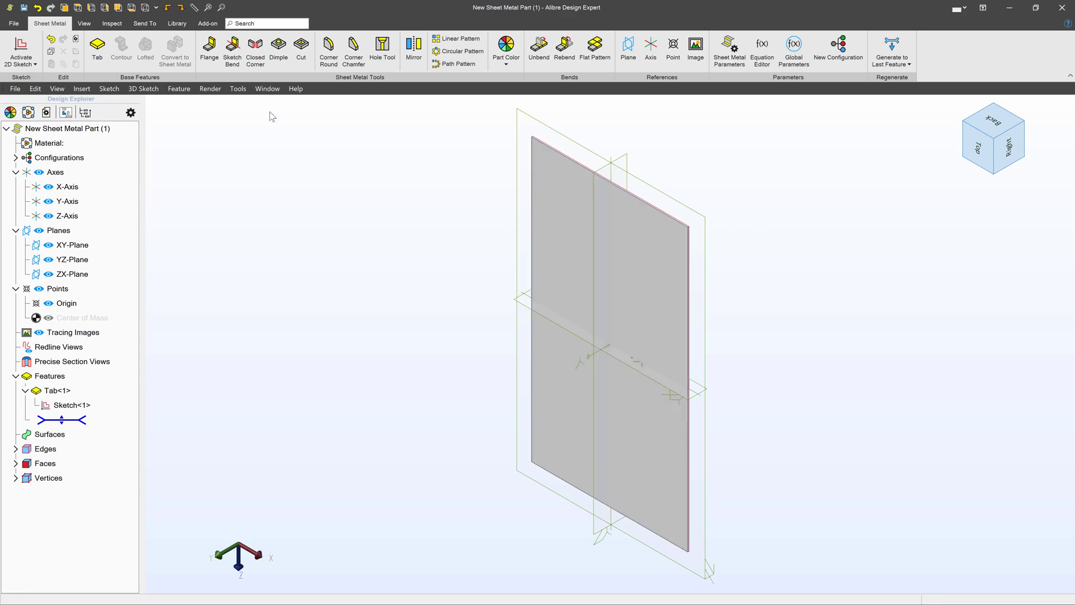
- Add 1.5-inch flanges along the plate's top, left, bottom and right edges
left_click(209, 50)
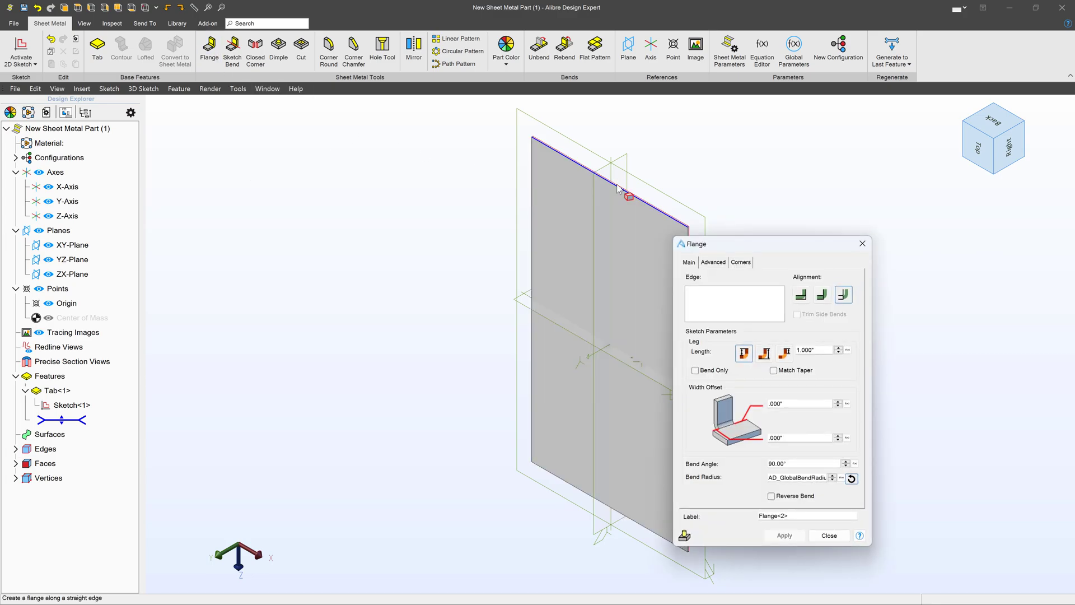
left_click(579, 167)
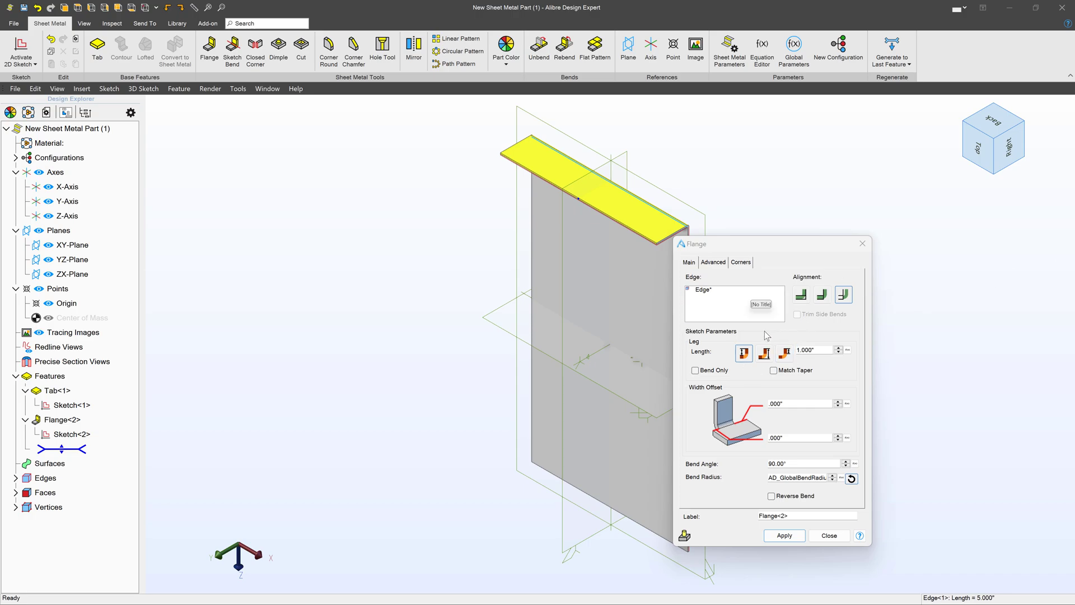
left_click(531, 287)
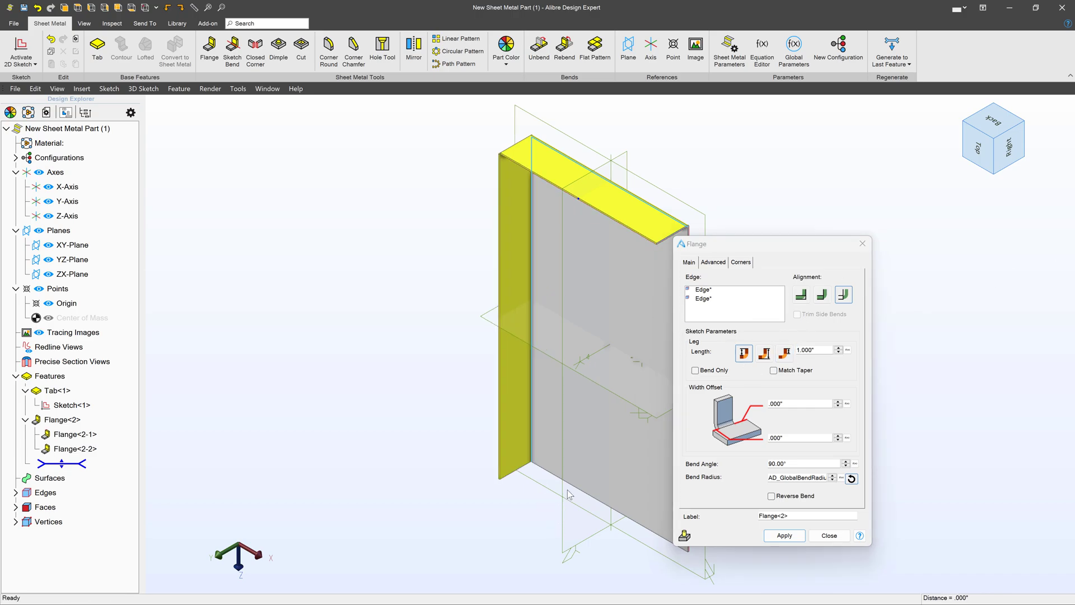
left_click(576, 490)
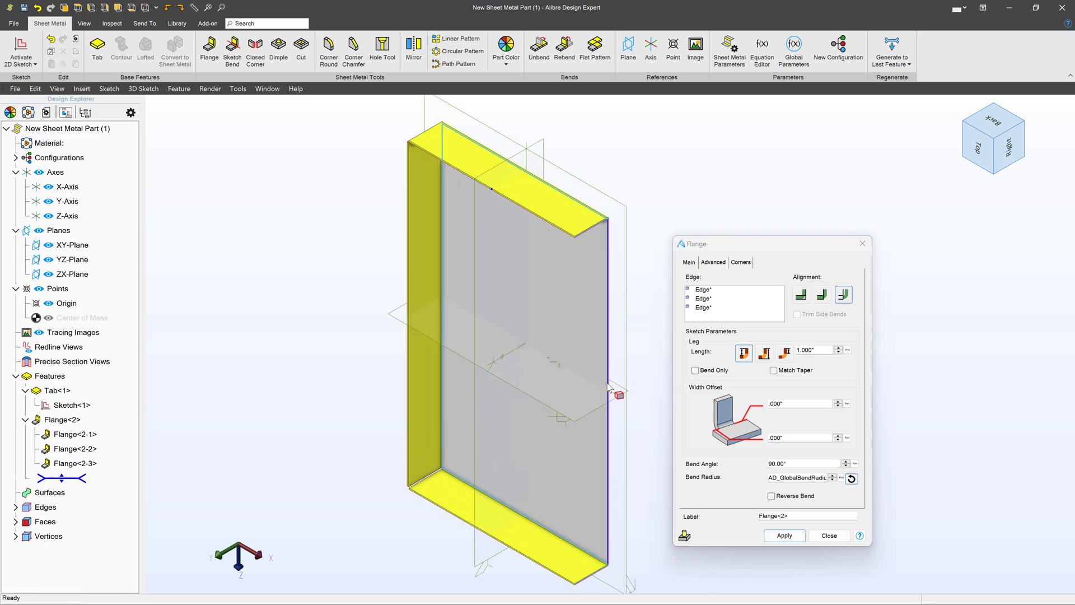
left_click(608, 386)
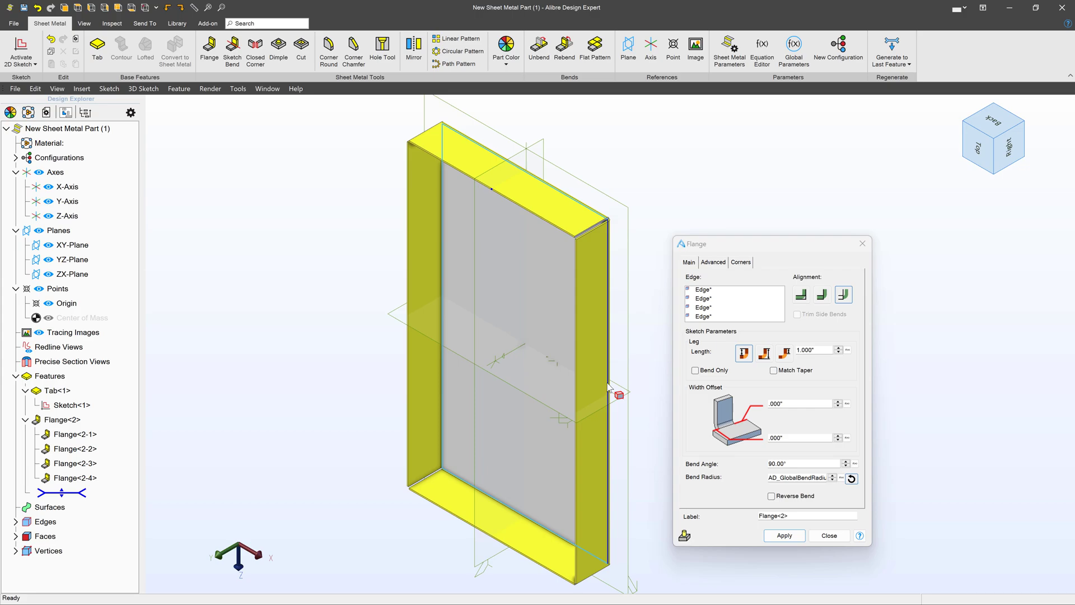
left_click_drag(824, 351, 778, 346)
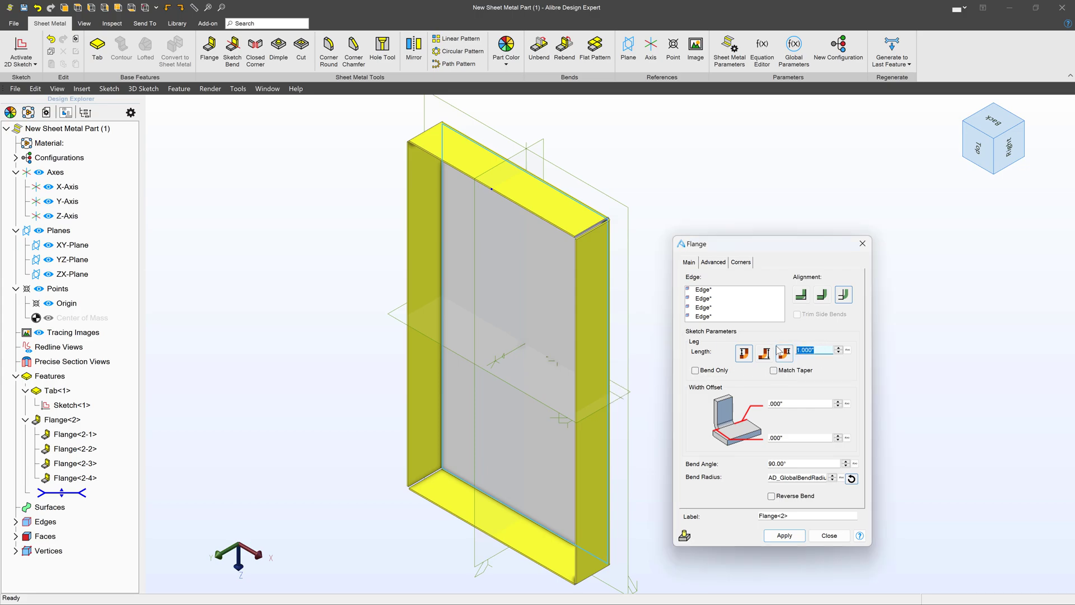
type("1.5")
key("Return")
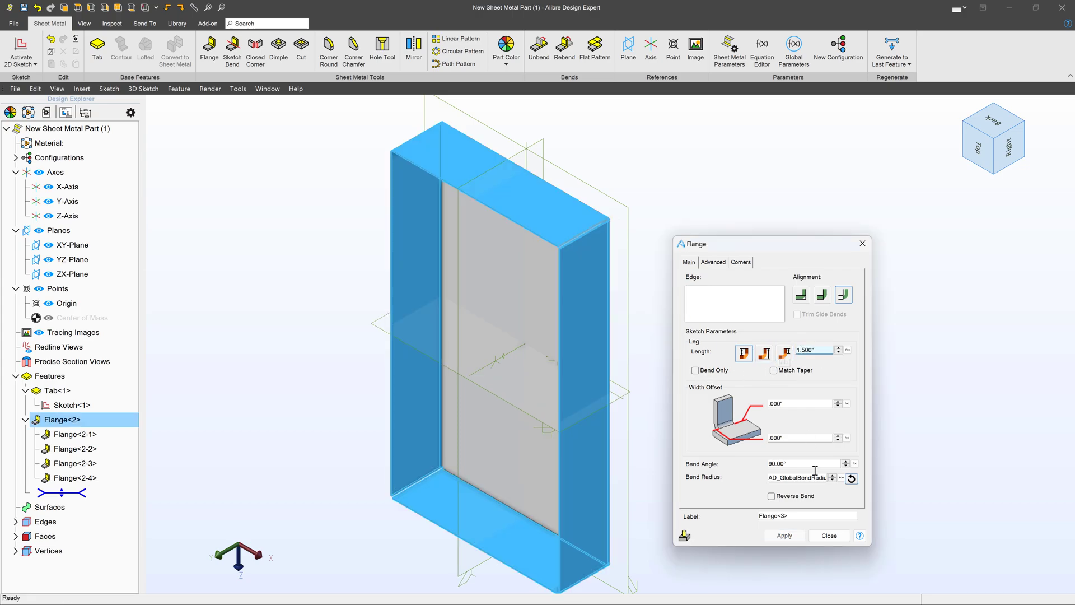
left_click(820, 539)
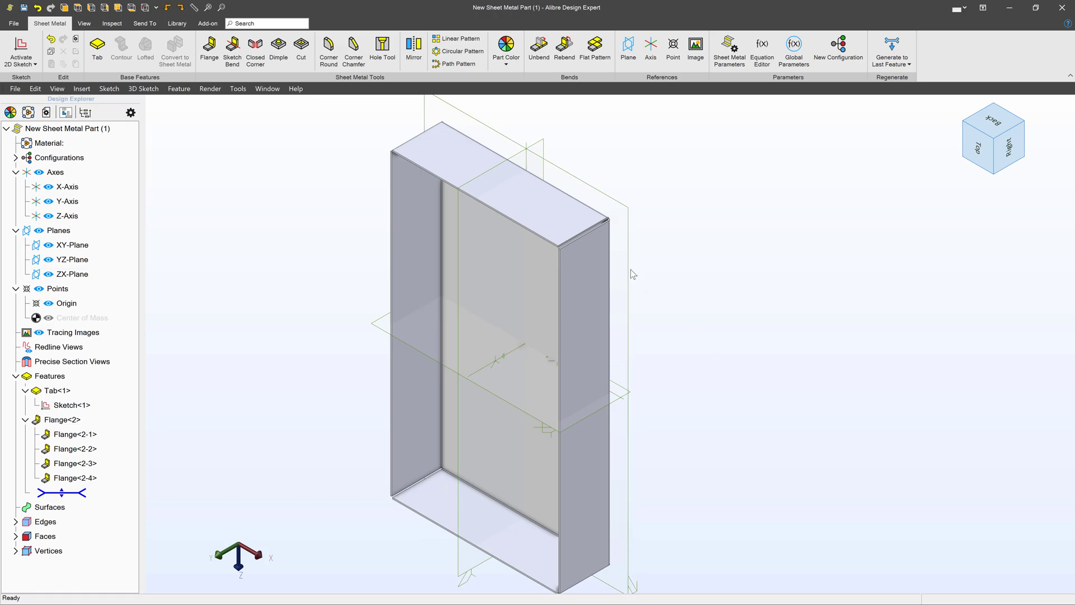
- Preview the flat pattern, then unbend all four bends with the base face fixed
left_click(595, 49)
left_click(595, 50)
left_click(534, 54)
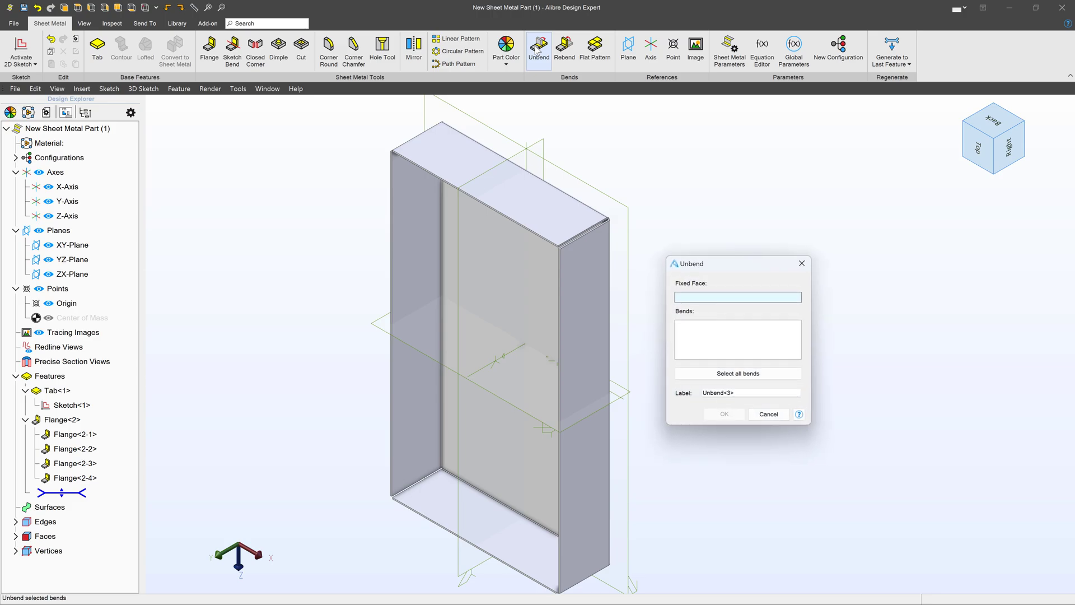
left_click(515, 321)
left_click(722, 374)
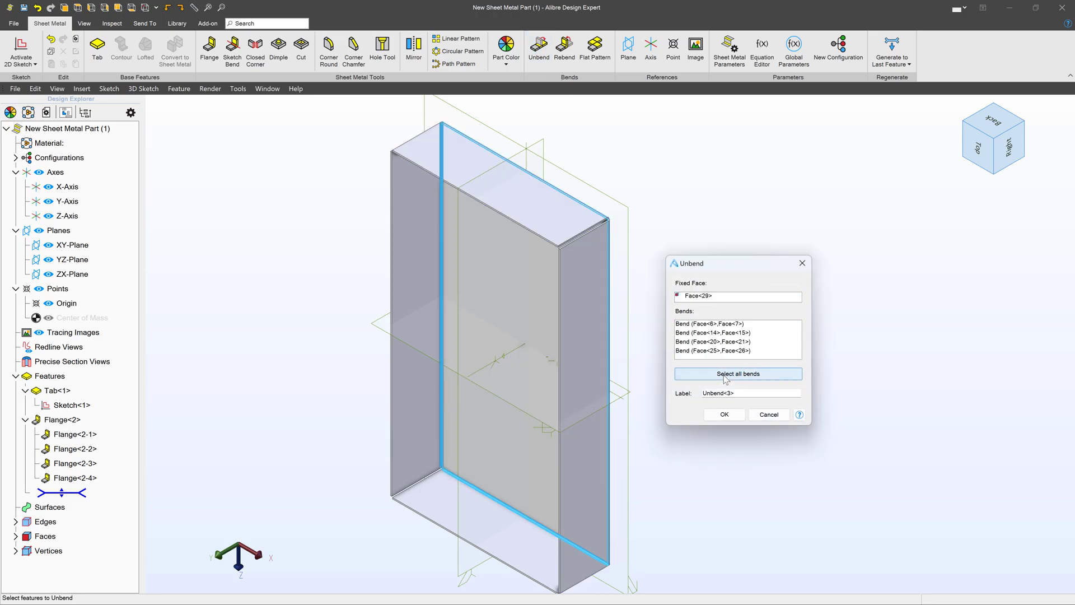
left_click(724, 414)
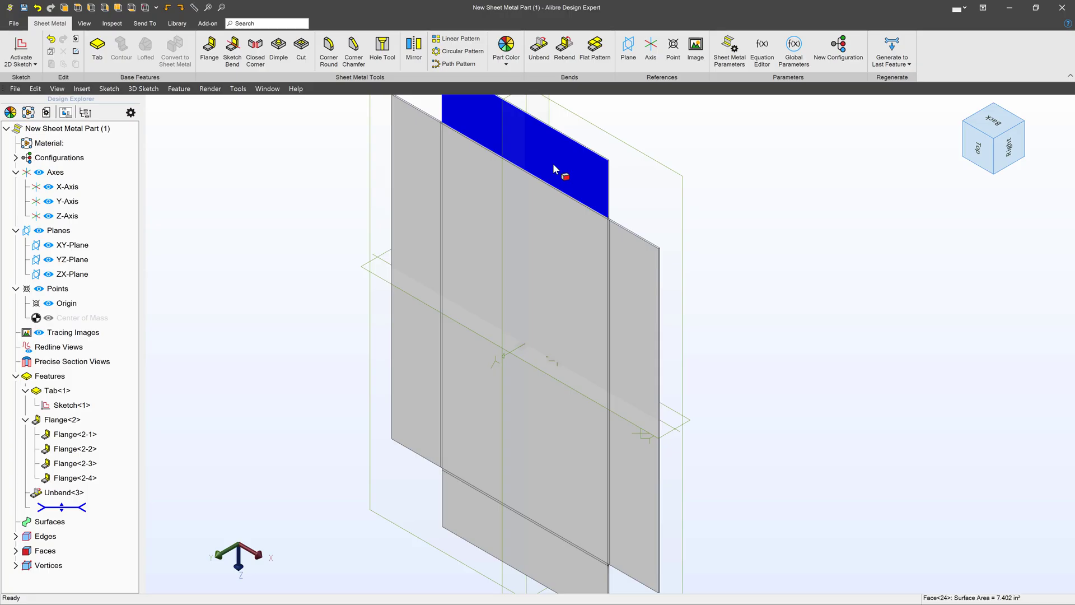
- Start a new 2D sketch on the ZX-Plane
left_click(552, 169)
left_click(675, 168)
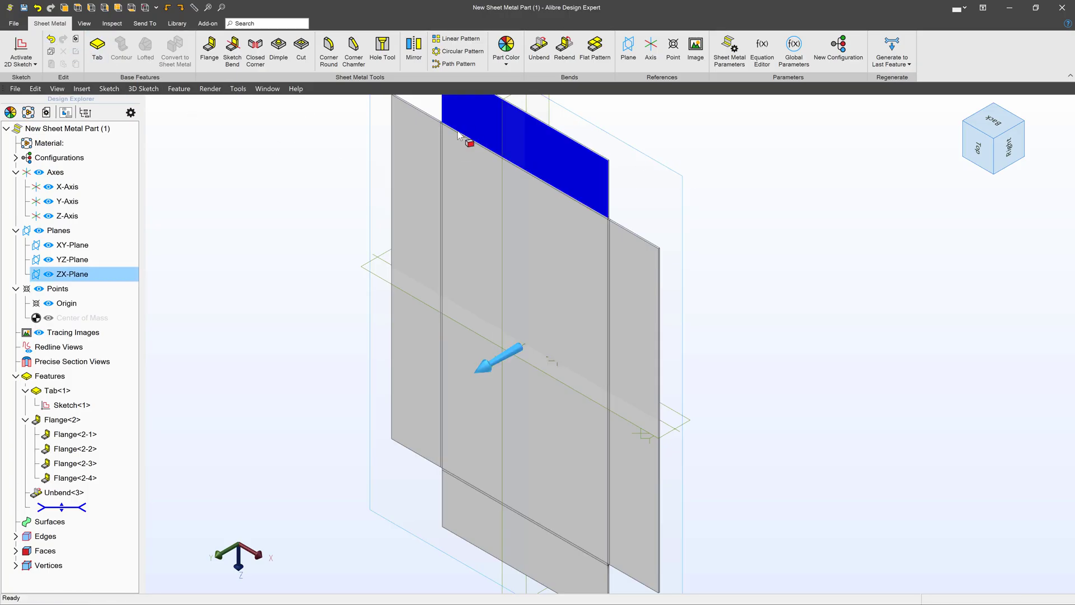
left_click(19, 48)
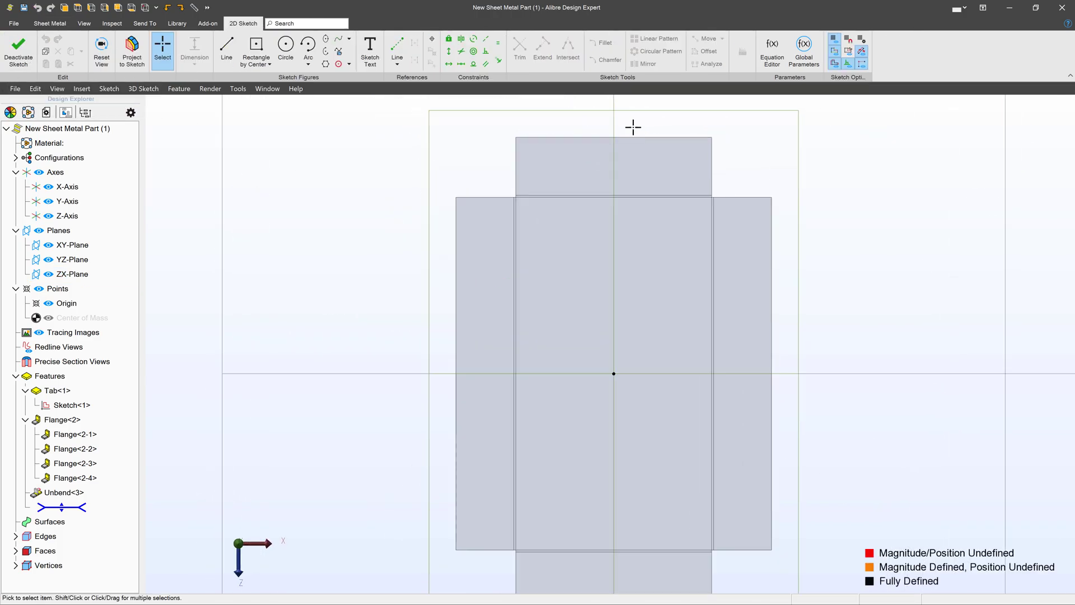
scroll(632, 127, "up", 4)
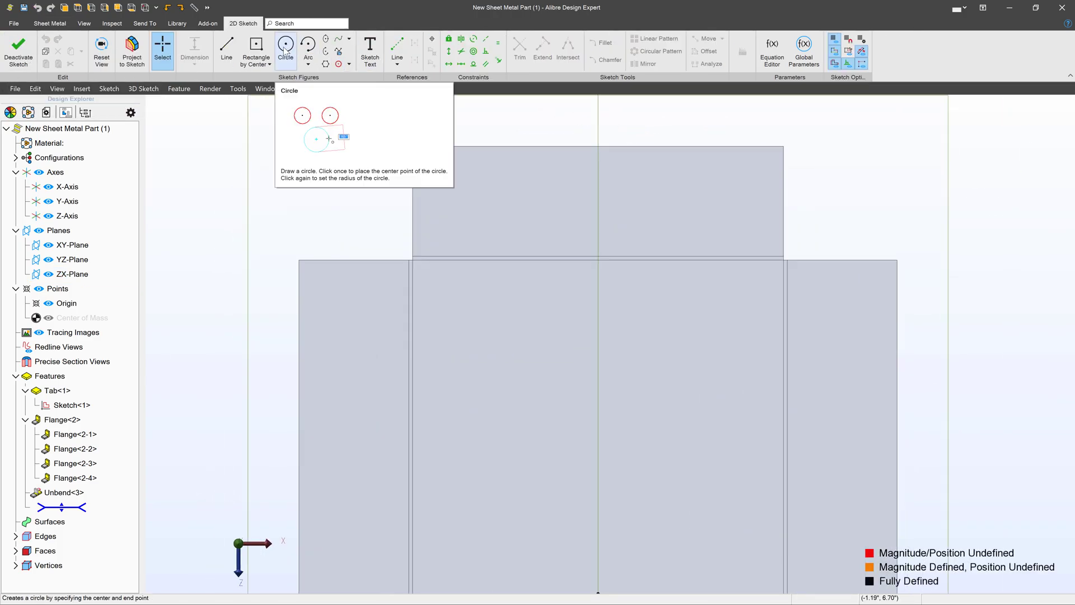
- Draw two hexagons, the second offset up and to the right of the first
left_click(326, 63)
scroll(616, 128, "up", 3)
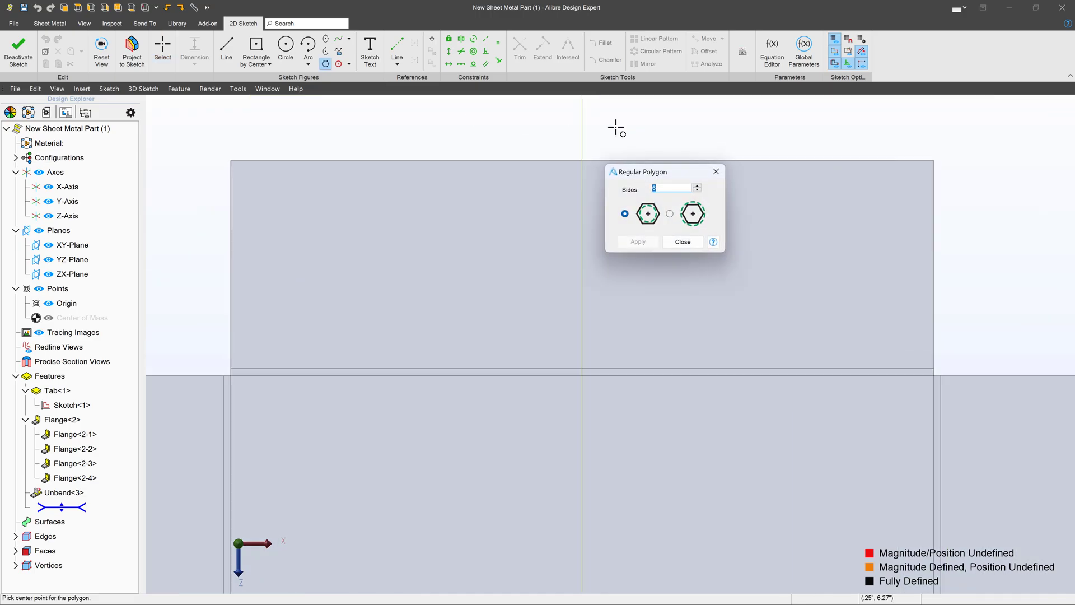
left_click(614, 126)
left_click(647, 134)
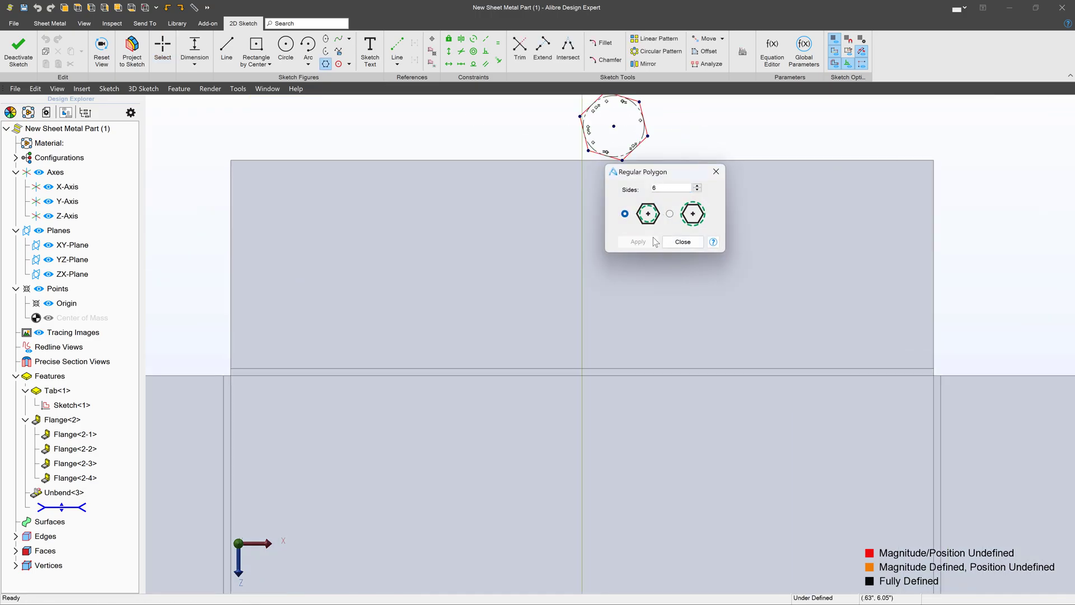
middle_click_drag(638, 129, 480, 339)
scroll(480, 338, "down", 3)
scroll(491, 331, "up", 6)
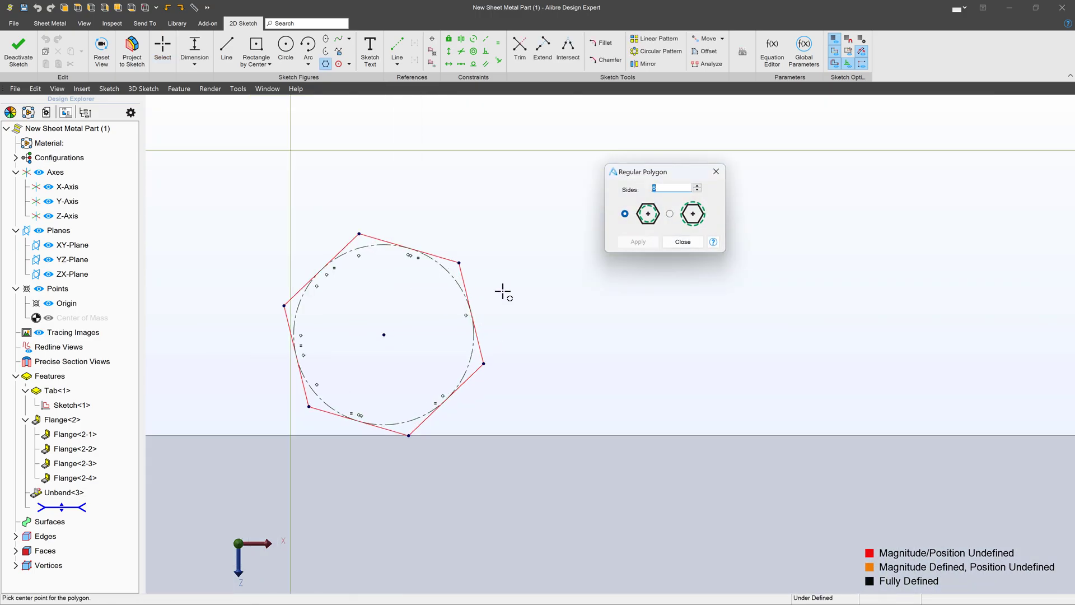
scroll(341, 304, "down", 2)
left_click(465, 254)
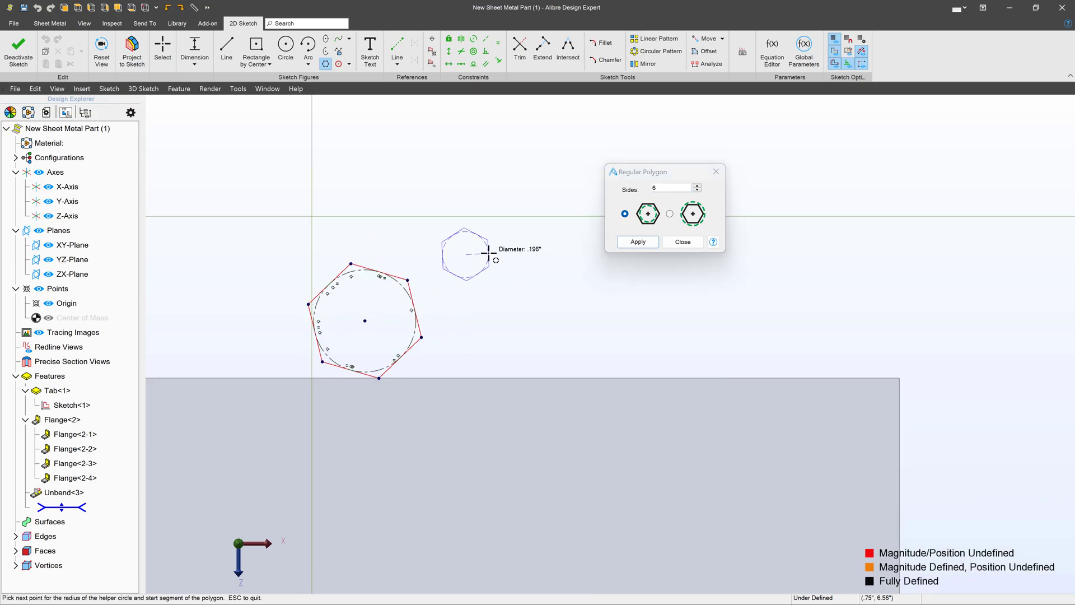
key("Escape")
left_click(500, 255)
left_click(533, 257)
left_click(644, 246)
key("Escape")
left_click_drag(504, 254, 530, 232)
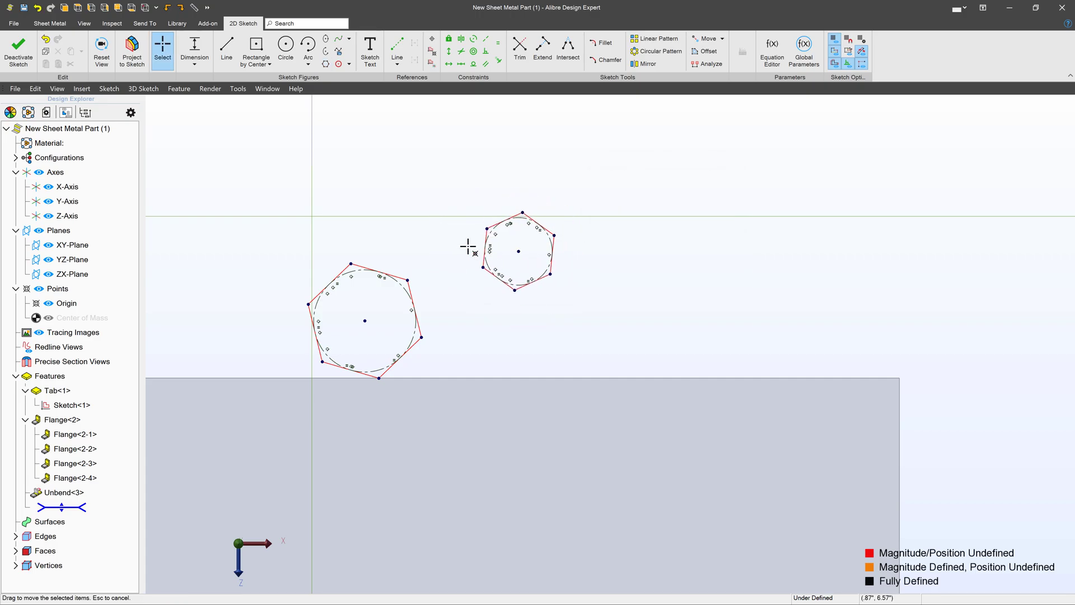
- Make the two hexagons equal in size and both upright with horizontal edges
left_click(498, 43)
scroll(401, 291, "up", 5)
left_click(397, 291)
left_click(555, 240)
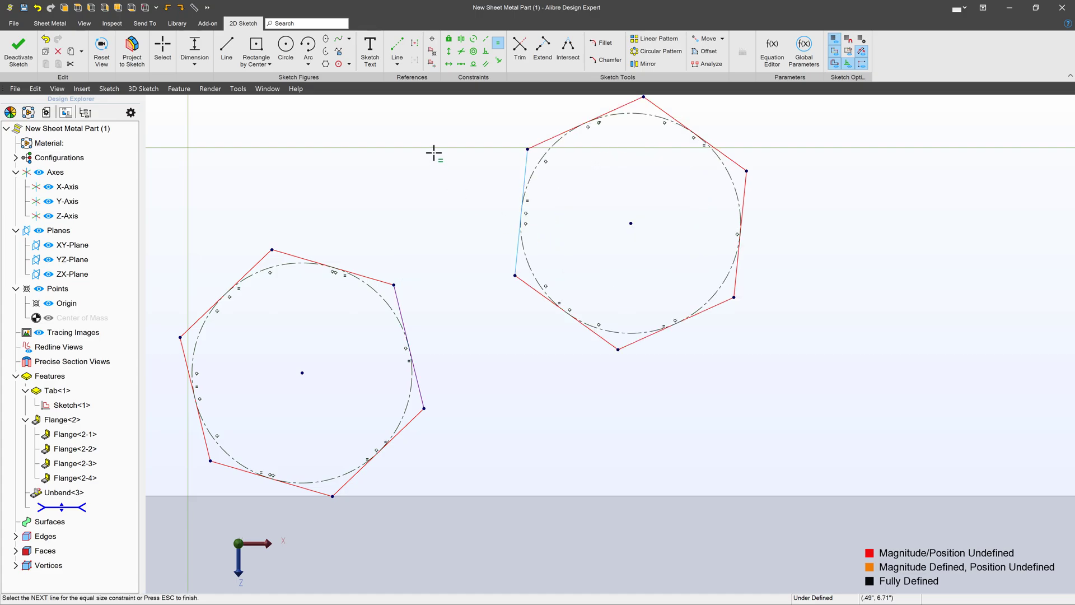
left_click(449, 63)
left_click(521, 212)
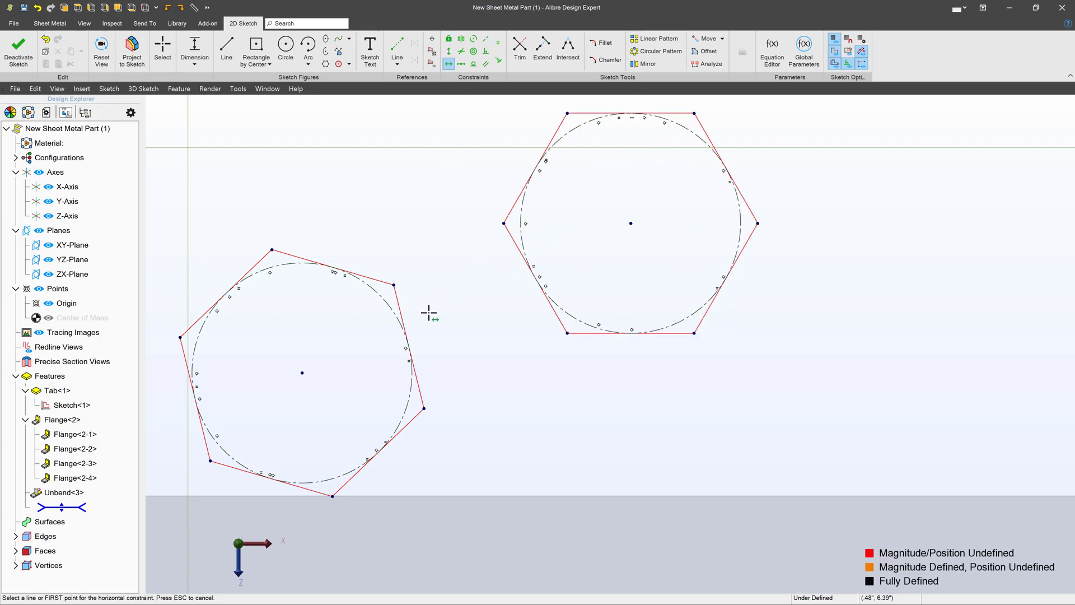
left_click(385, 282)
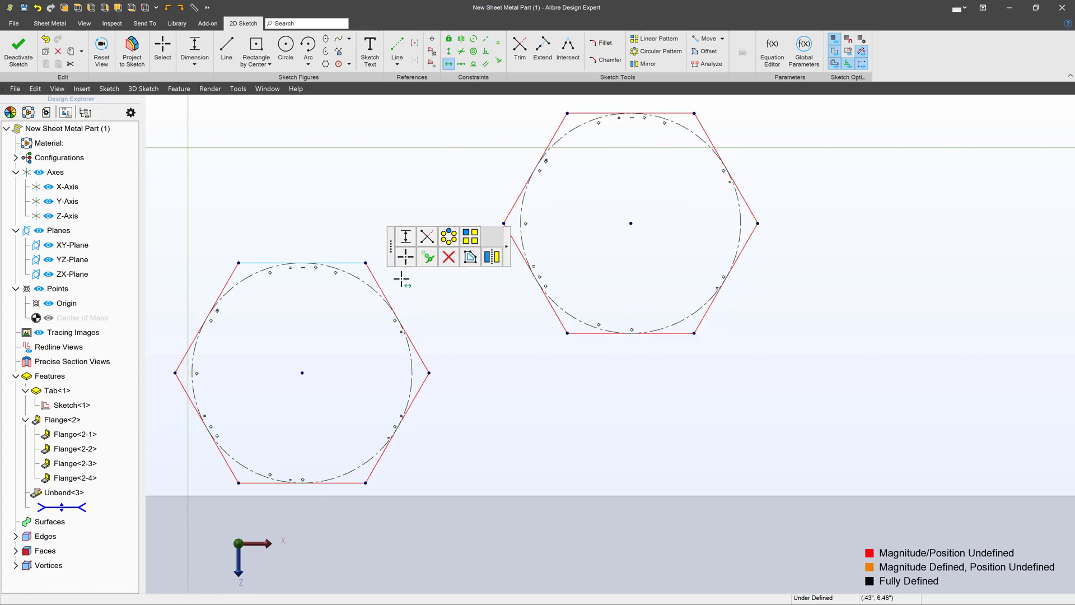
- Draw a line between the hexagons' corners, perpendicular to the left hexagon's edge
left_click(397, 49)
left_click(434, 373)
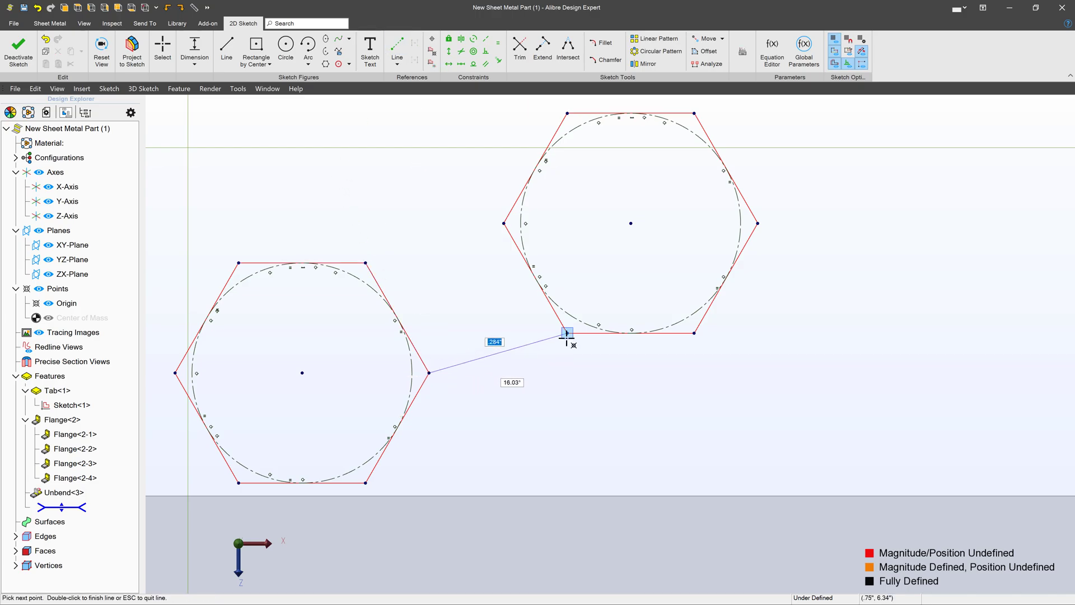
left_click(567, 333)
key("Escape")
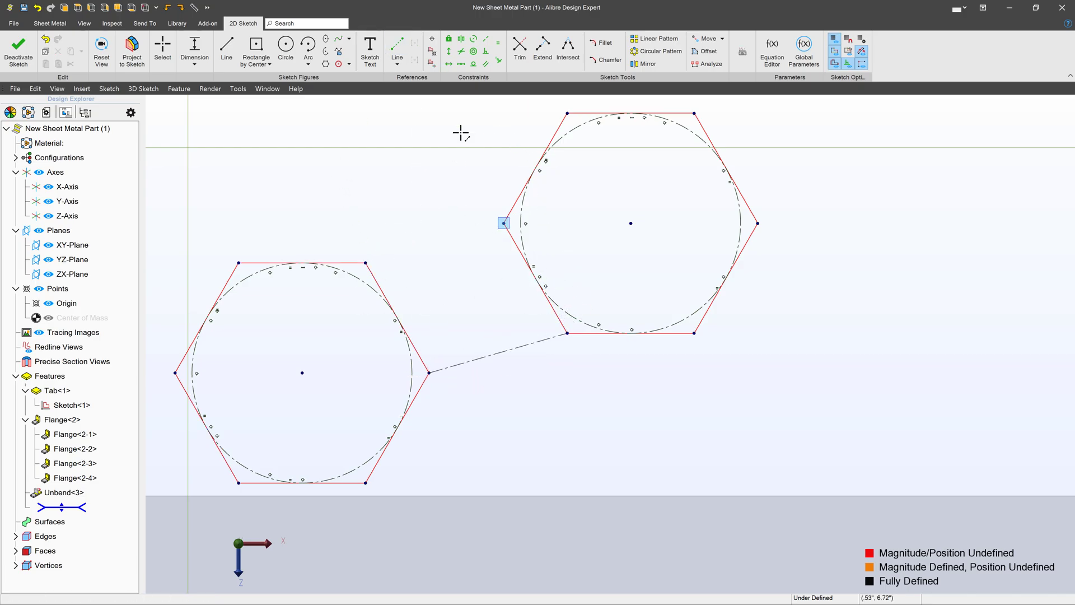
left_click(485, 51)
left_click(453, 369)
left_click(424, 364)
scroll(355, 376, "down", 5)
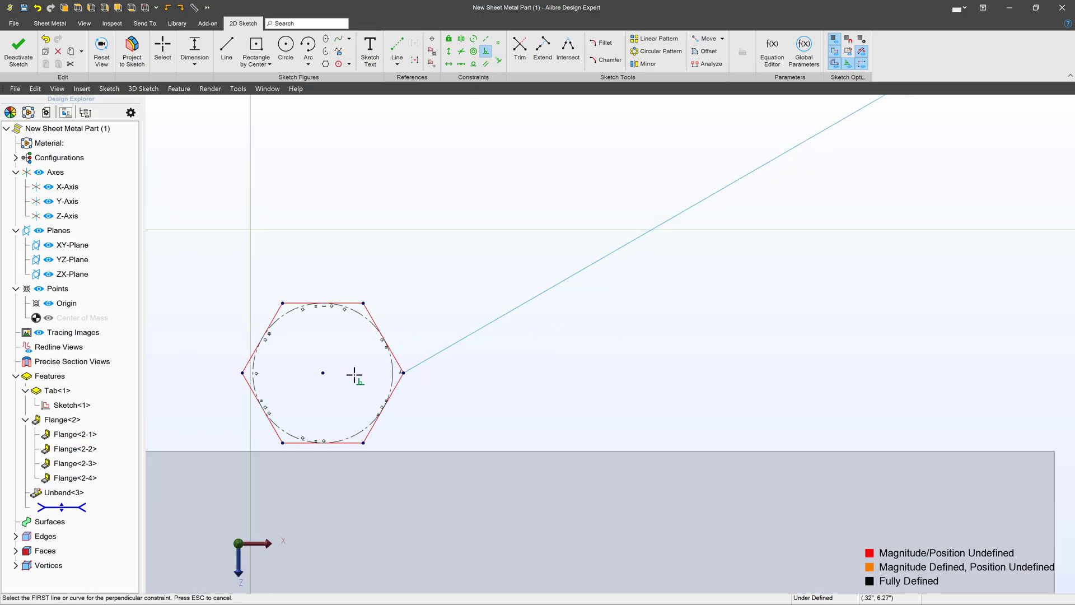
key("Escape")
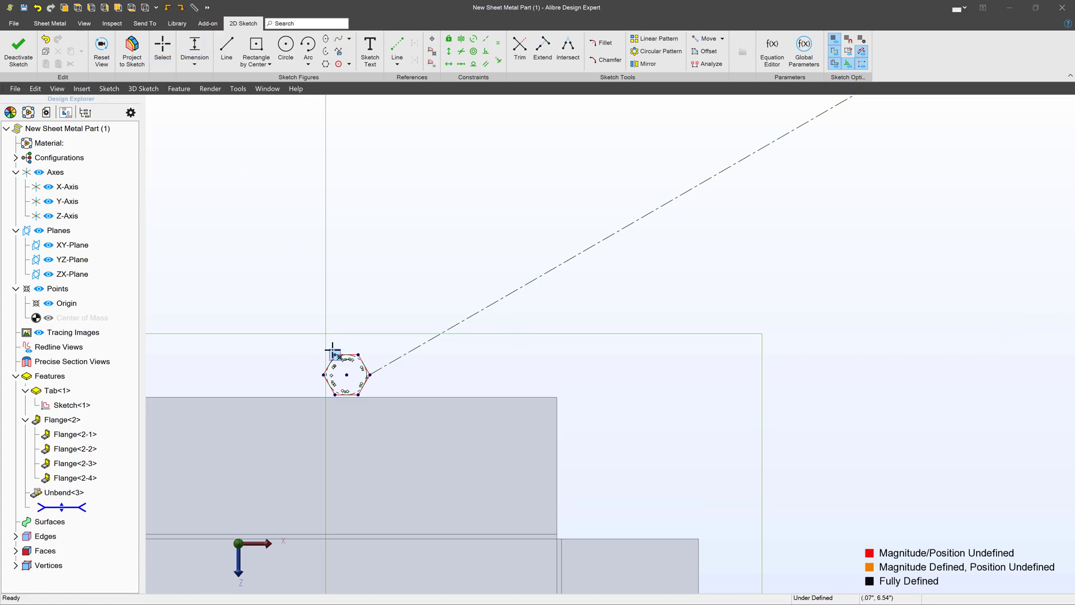
- Dimension the left hexagon's height to 0.5 inch
left_click(285, 385)
type("1")
key("Return")
double_click(270, 412)
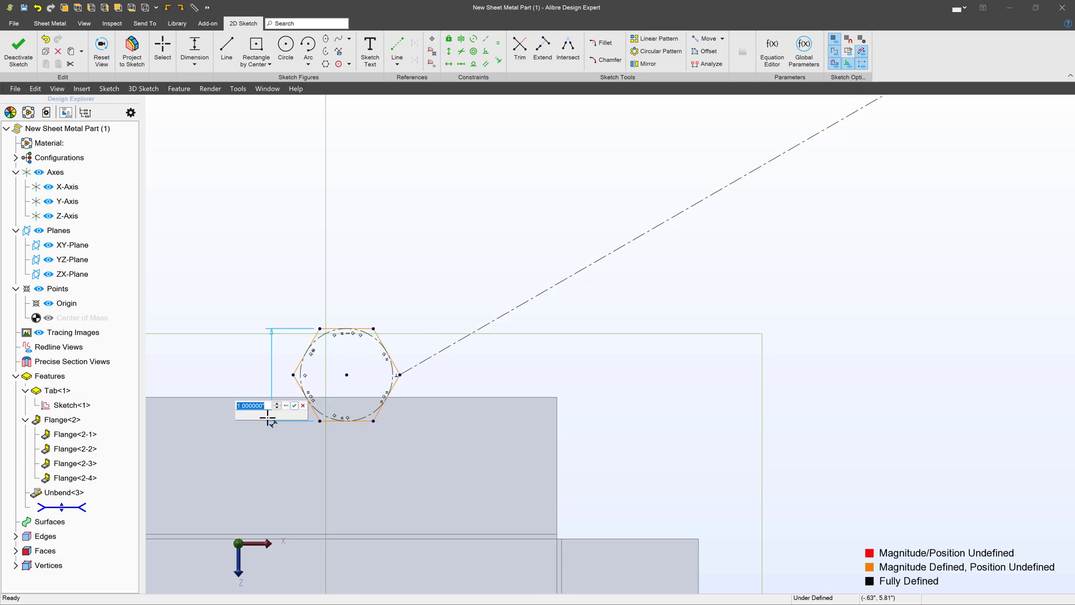
type(".5")
key("Return")
scroll(307, 413, "down", 5)
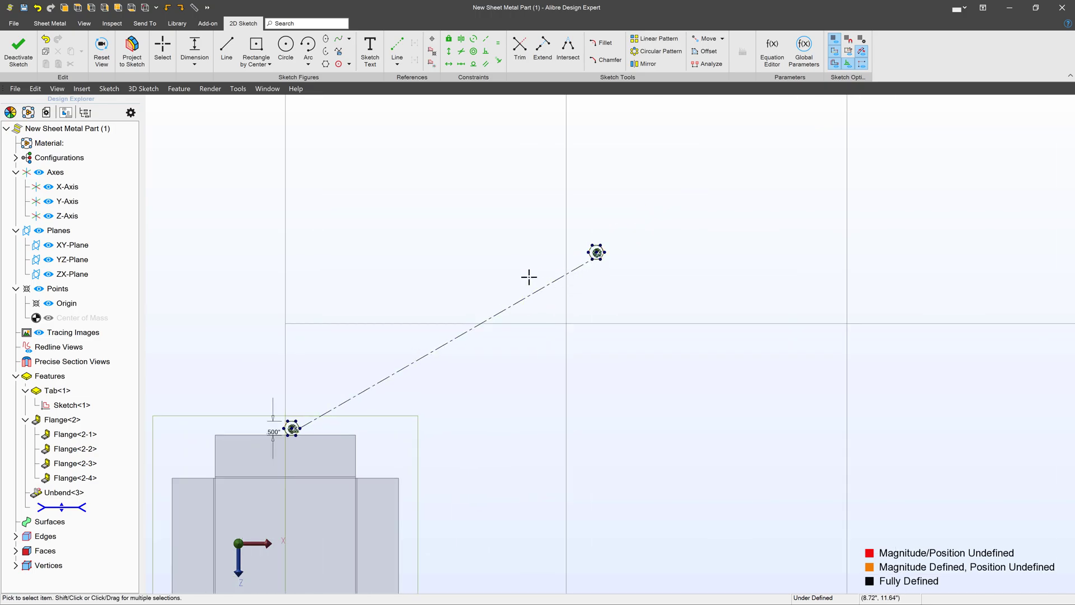
key("Escape")
- Dimension the hexagon spacing line to 0.5 inch
left_click(200, 45)
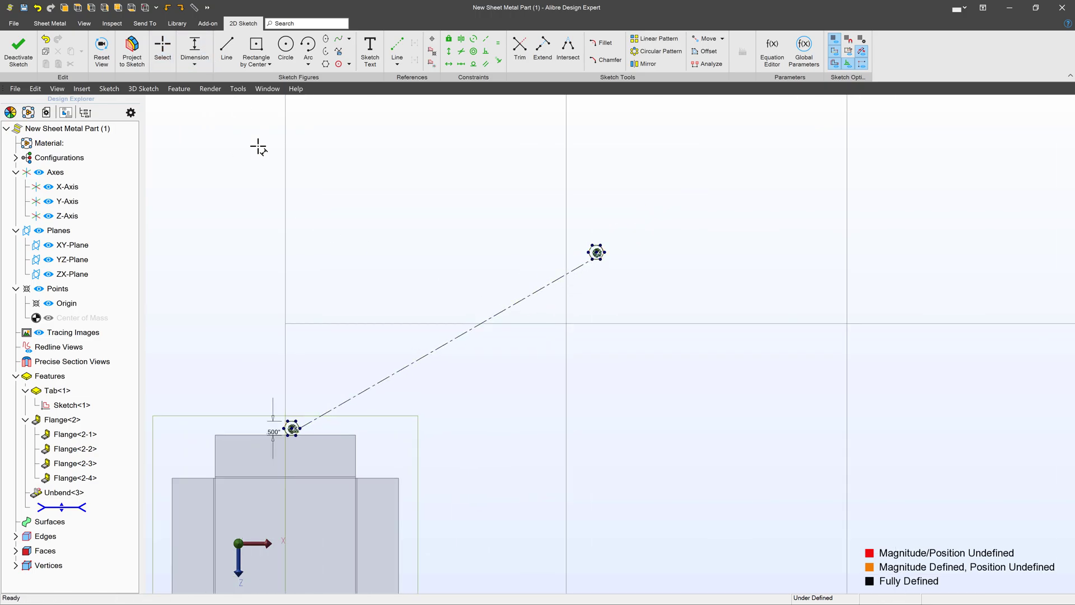
left_click(448, 340)
left_click(410, 291)
type(".5")
key("Return")
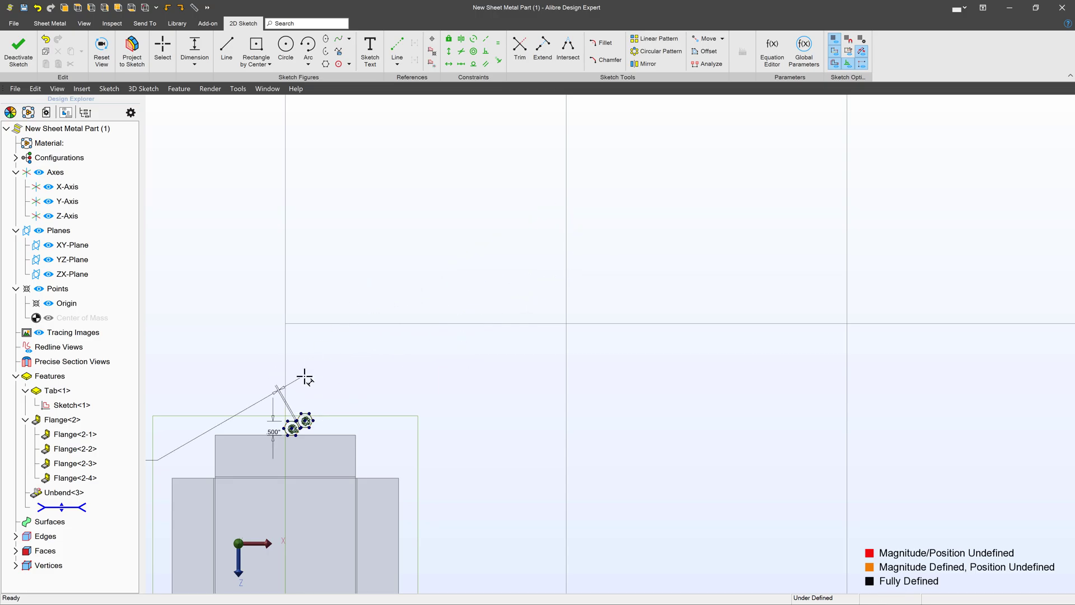
scroll(305, 378, "up", 6)
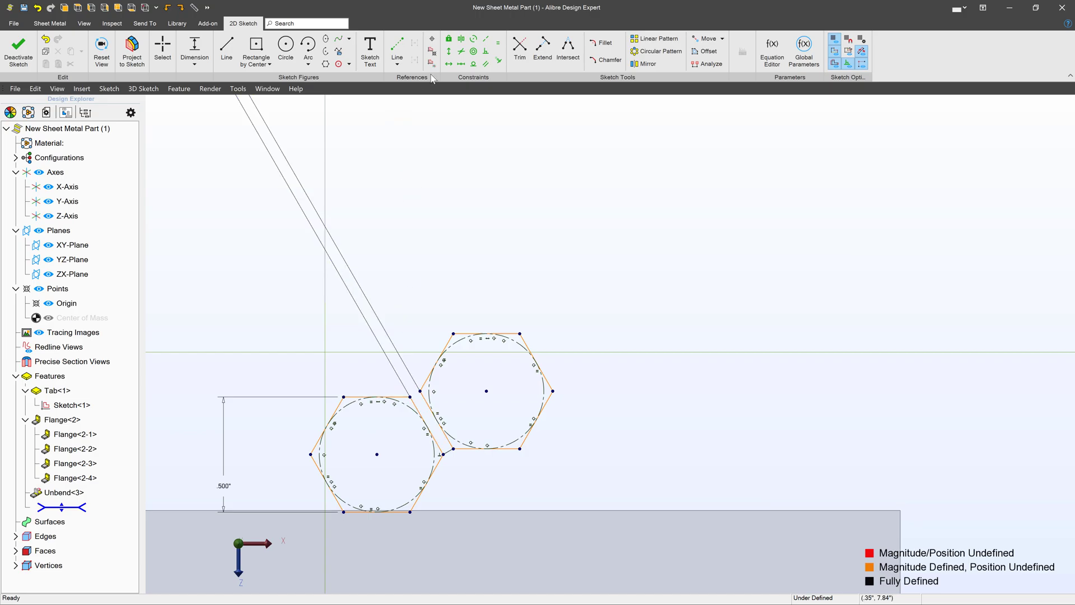
- Centre the left hexagon on the flat blank's top edge
left_click(449, 51)
scroll(413, 139, "down", 4)
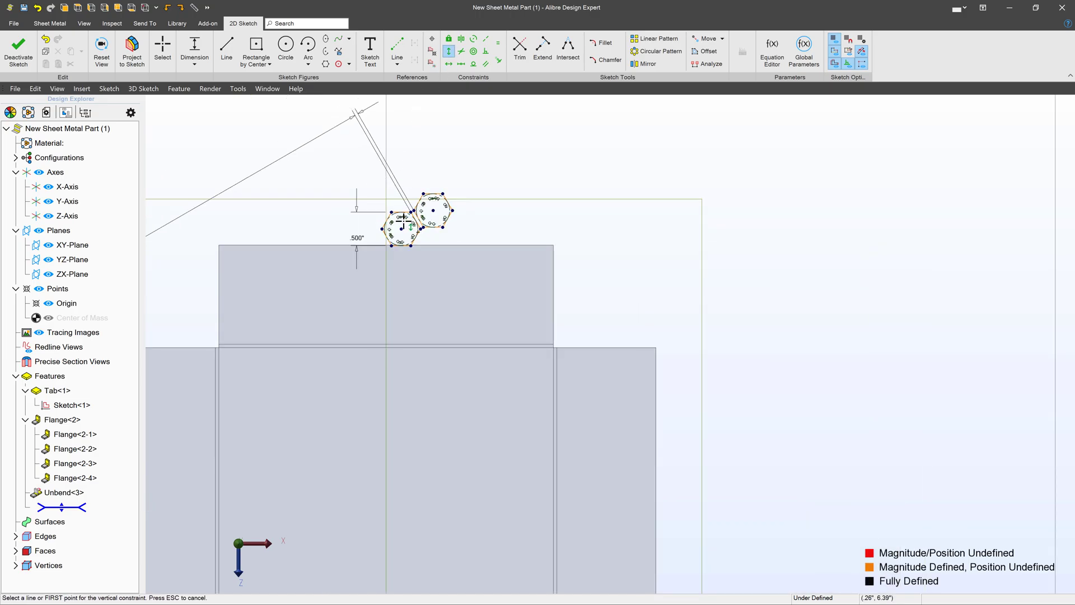
left_click(401, 221)
scroll(396, 319, "down", 3)
scroll(408, 387, "up", 3)
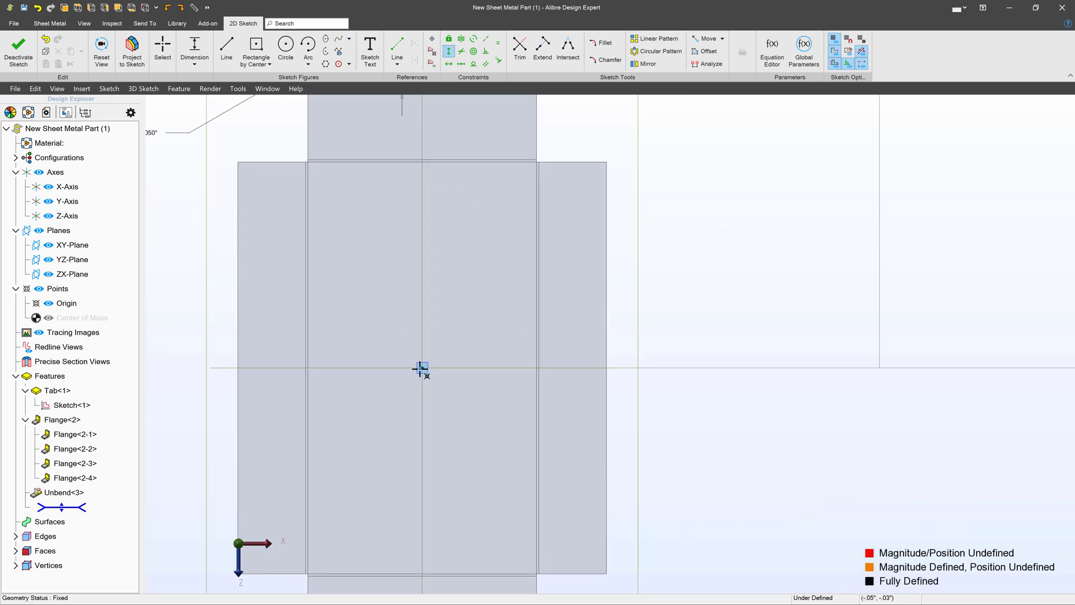
scroll(392, 448, "down", 3)
scroll(408, 365, "up", 5)
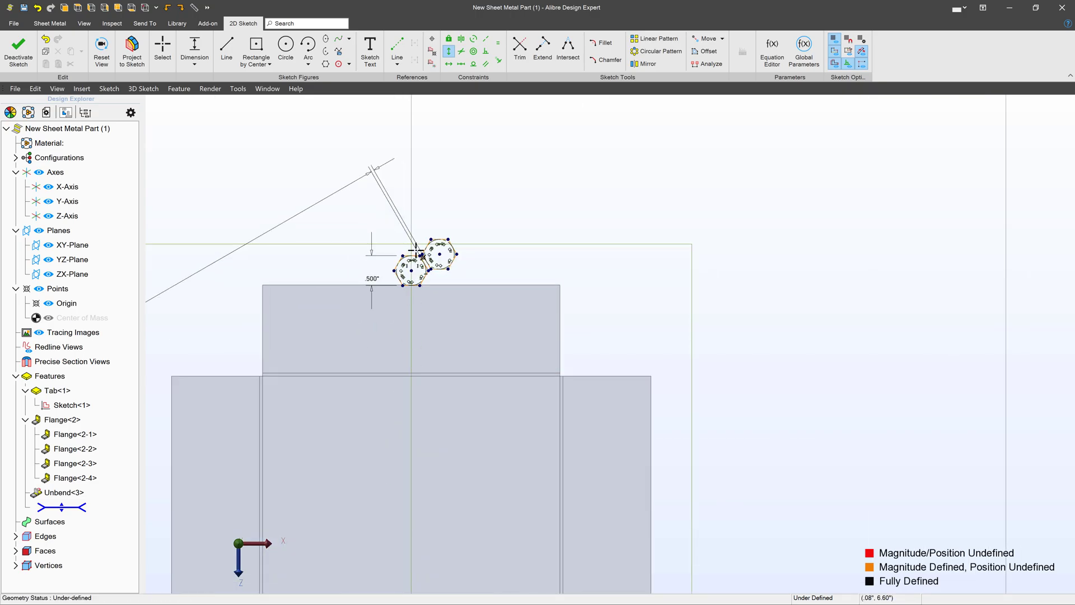
scroll(417, 248, "up", 4)
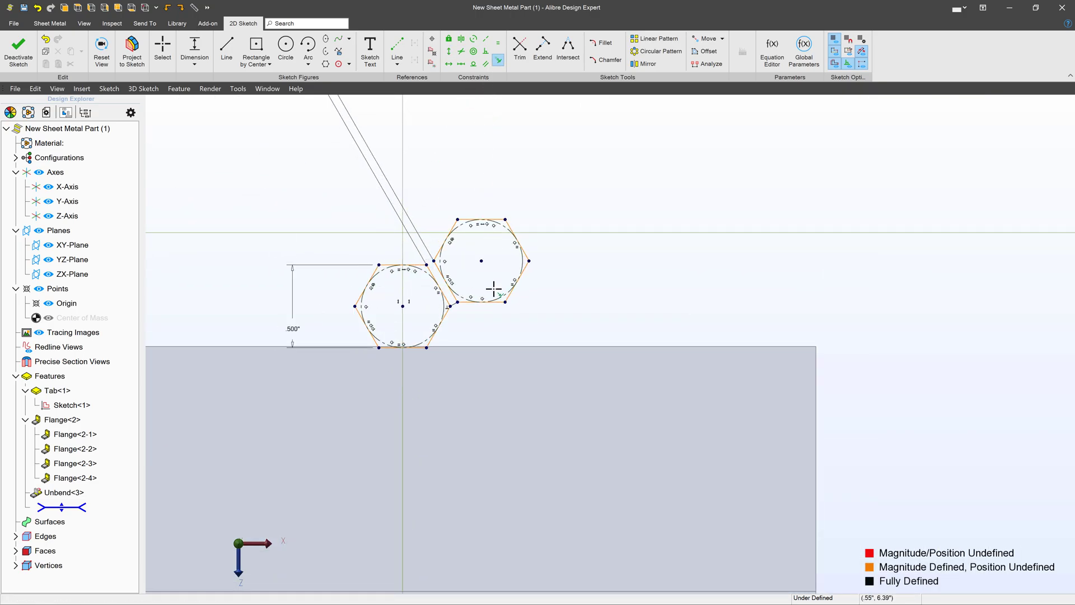
left_click(493, 346)
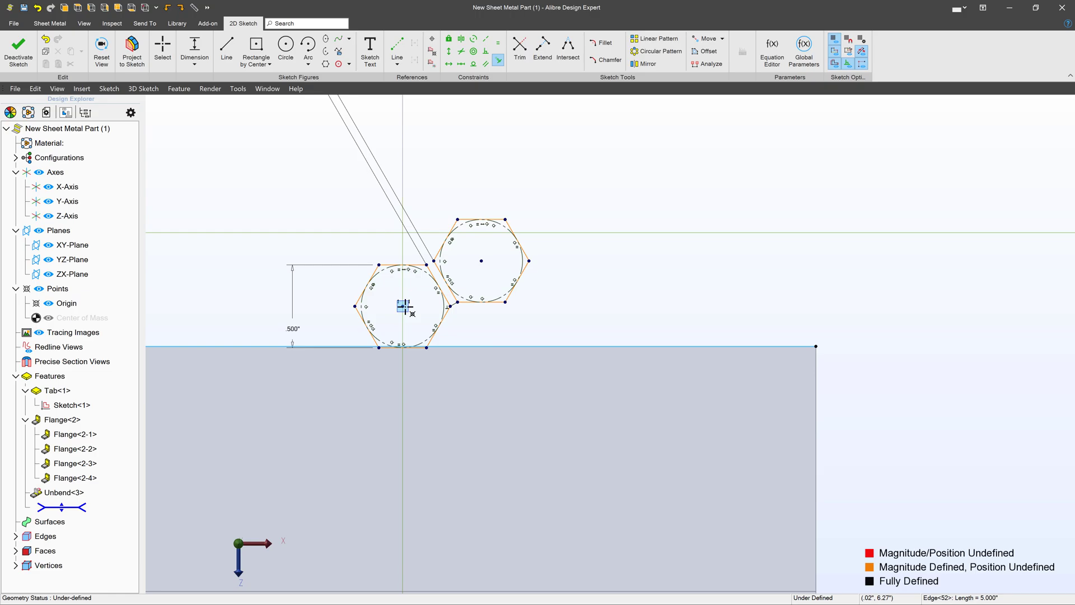
left_click(403, 306)
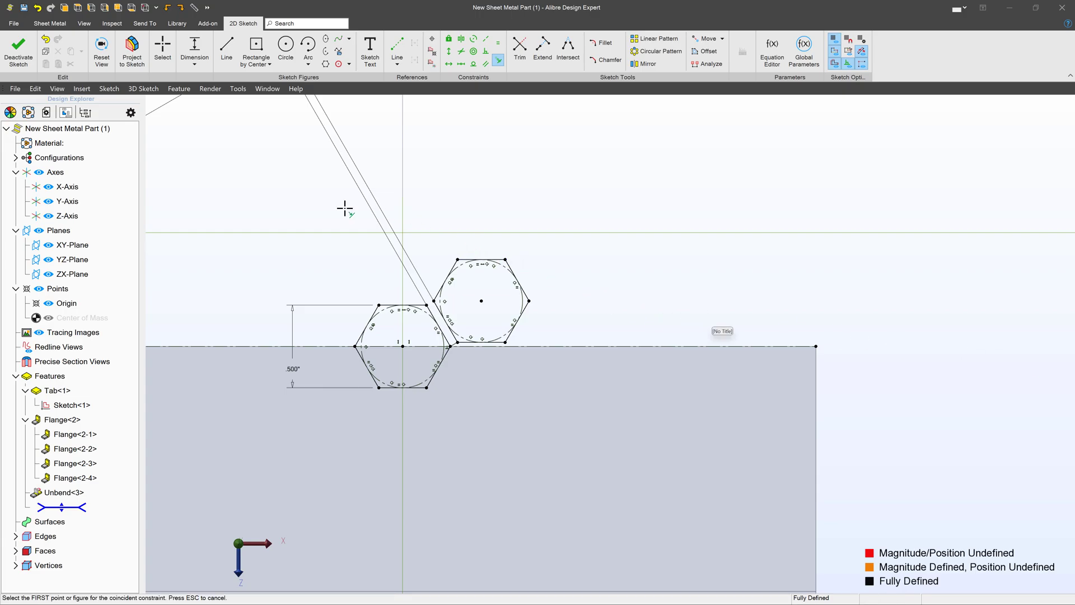
- Cut the hexagon sketch Through All to notch the flat blank
left_click(7, 58)
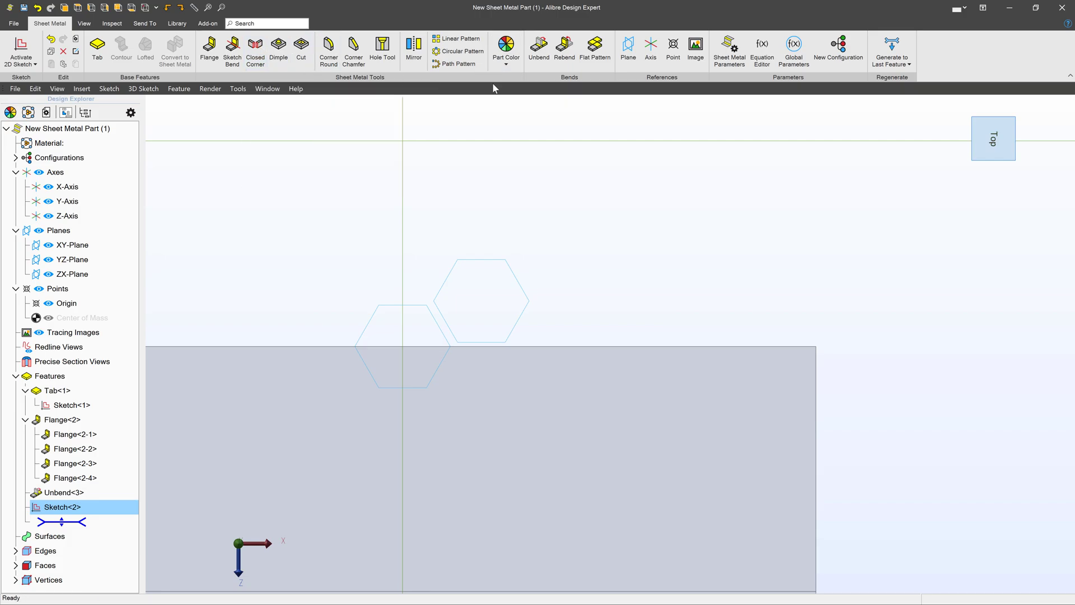
left_click(302, 48)
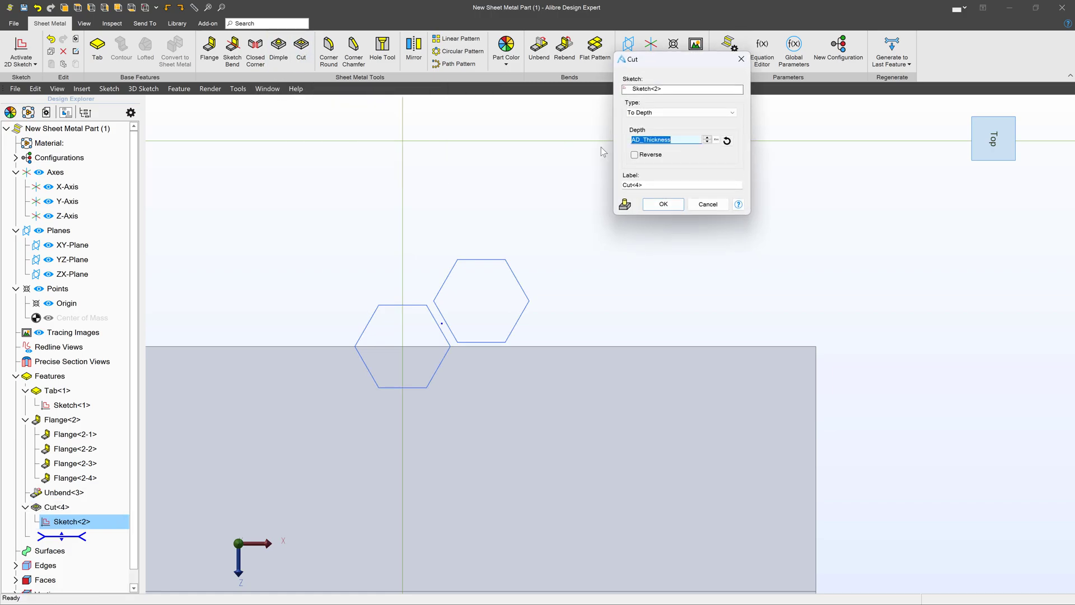
left_click(680, 114)
left_click(672, 124)
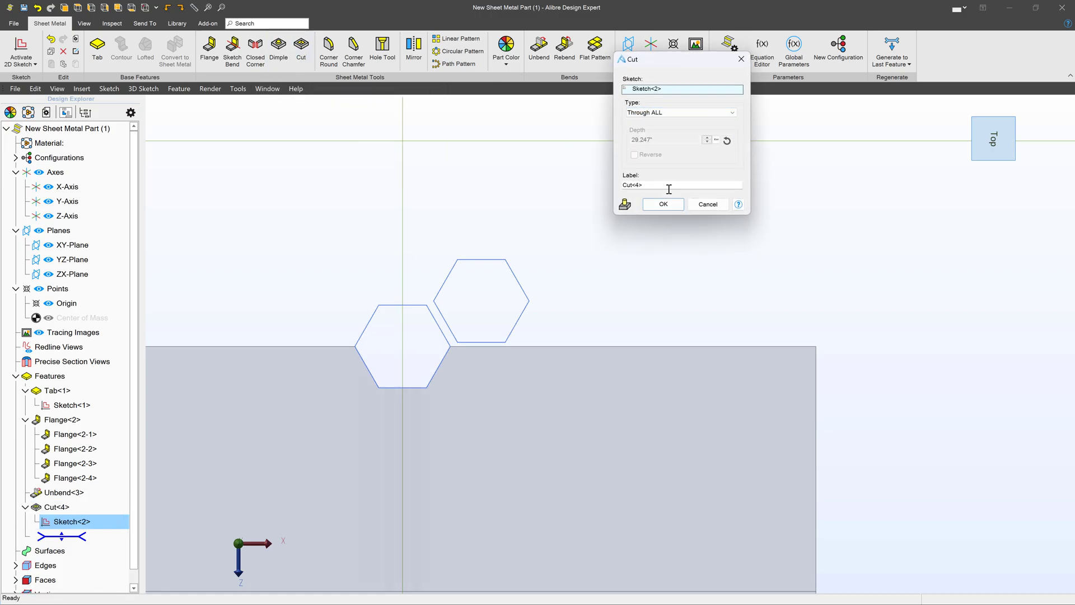
left_click(664, 205)
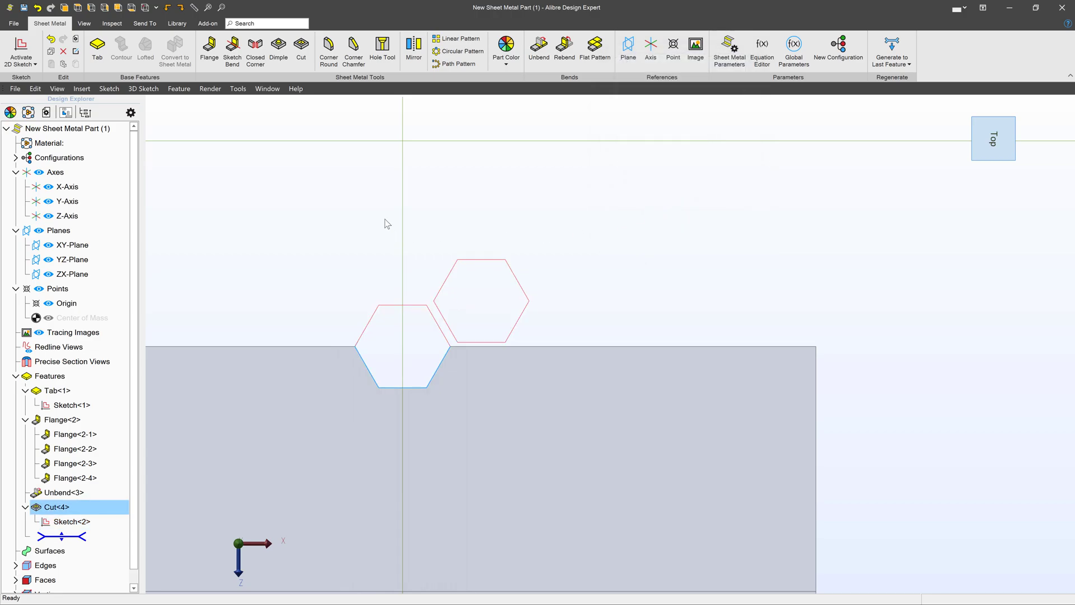
- Pattern the hexagon cut along the top edge: .952 inch spacing, 14 instances
left_click(457, 38)
left_click(657, 308)
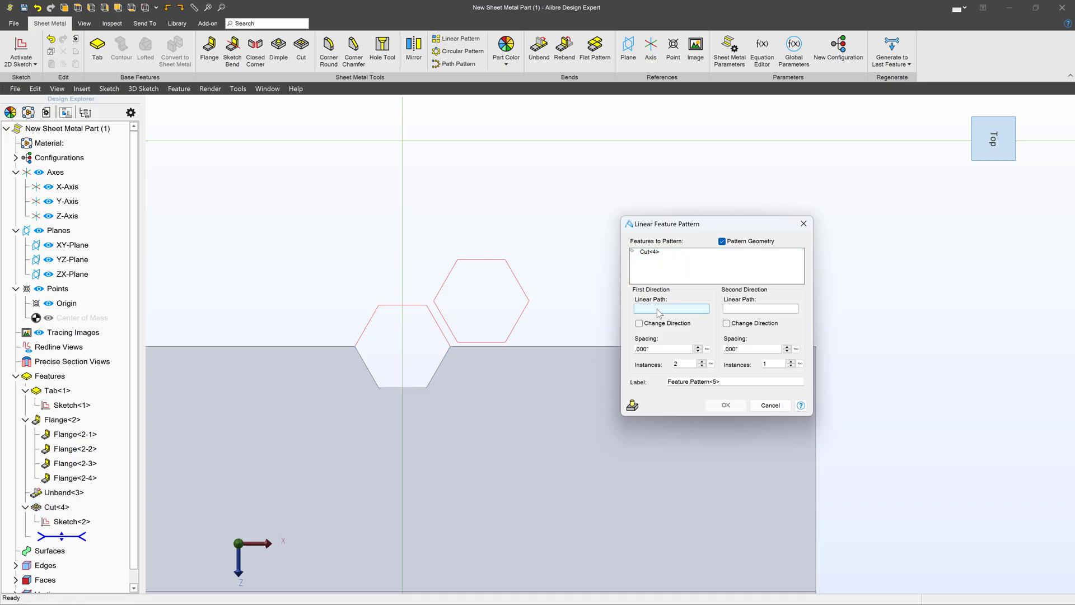
left_click(585, 345)
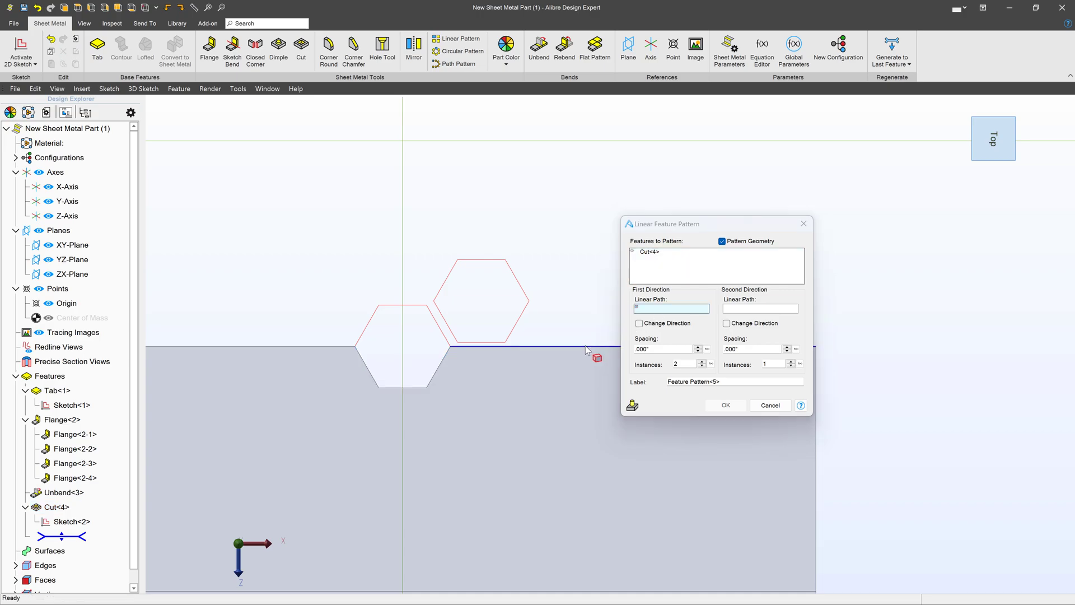
left_click(665, 347)
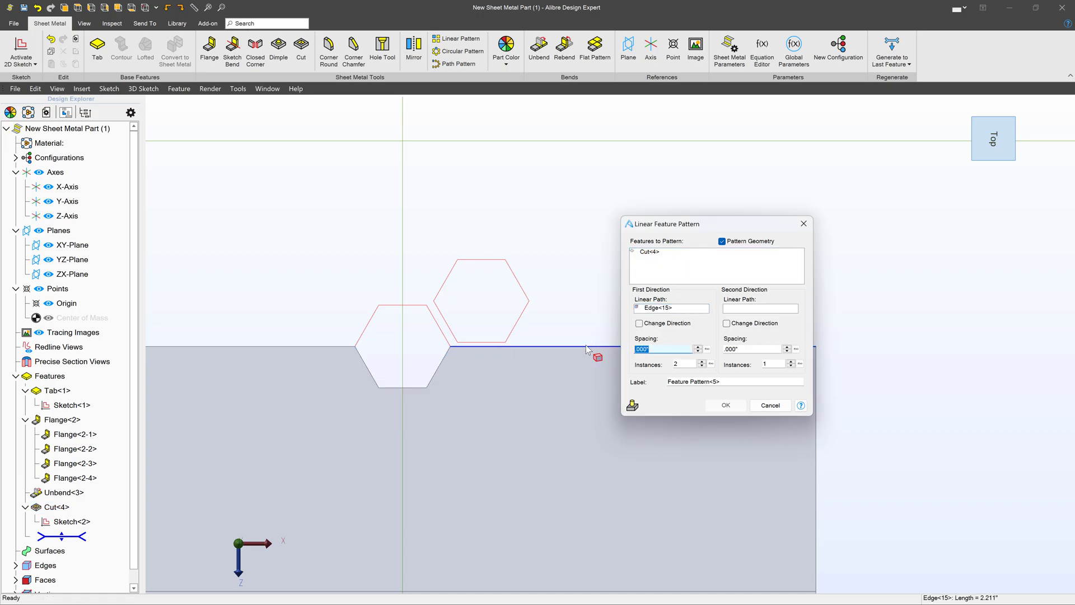
type(".952")
left_click(702, 361)
scroll(464, 392, "down", 5)
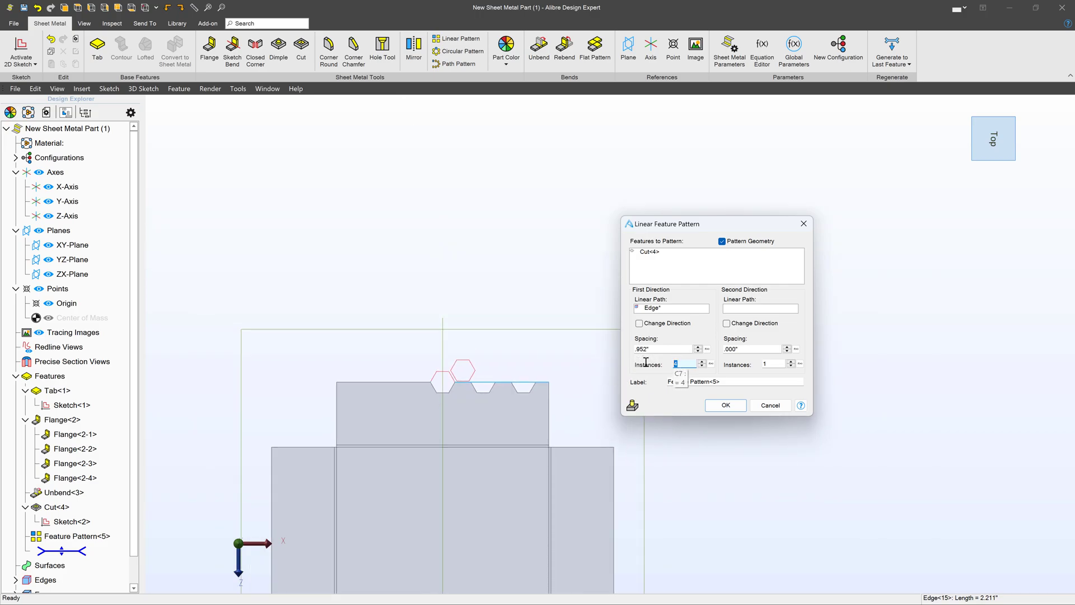
type("1")
left_click(672, 264)
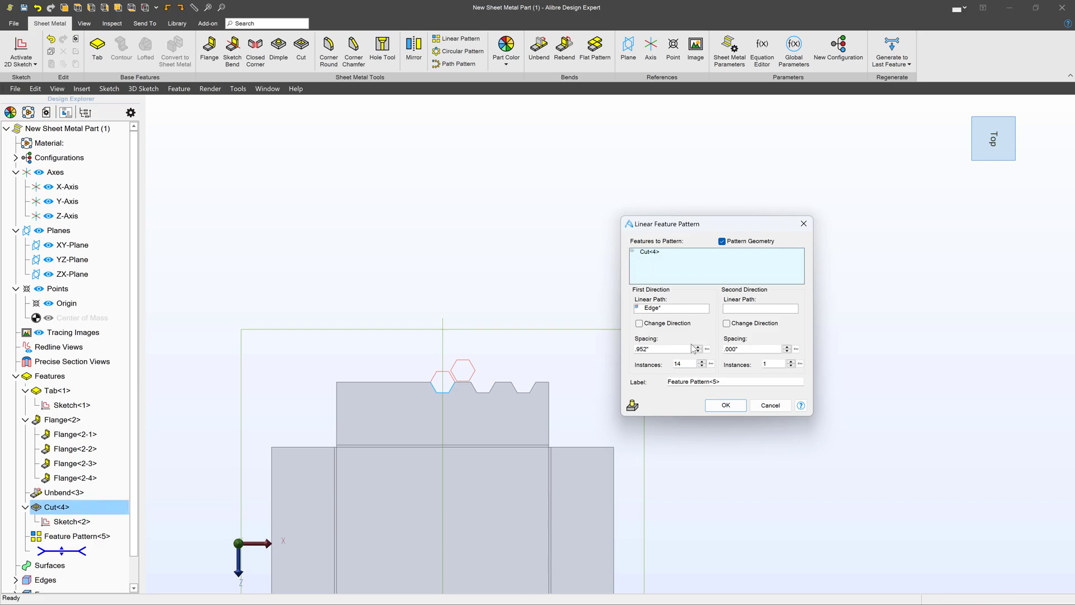
- Add a vertical-edge direction with .275*2 inch spacing and 24 instances
left_click(744, 309)
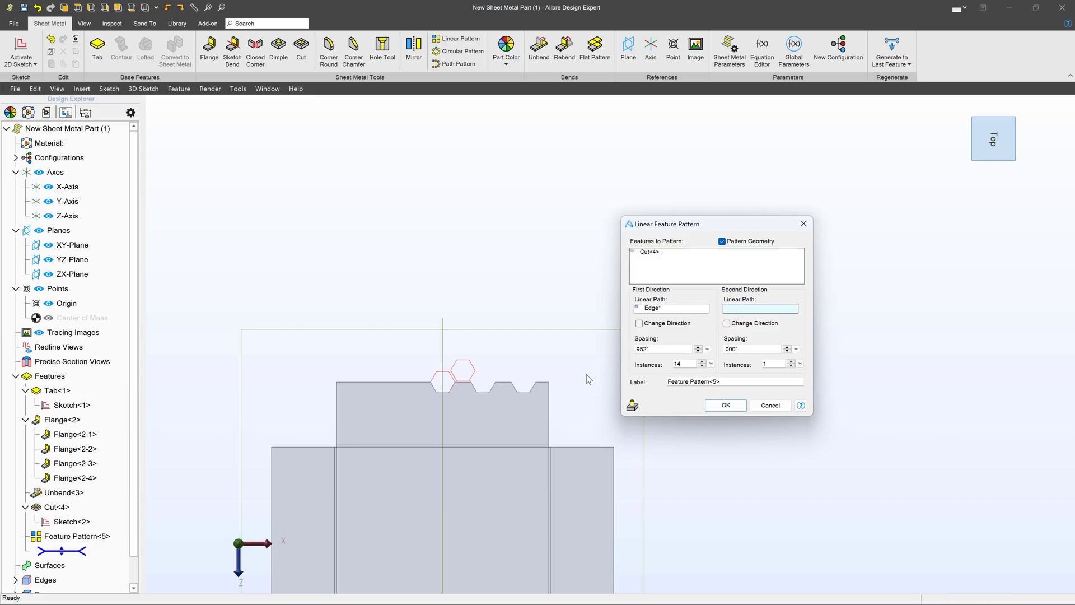
left_click(615, 472)
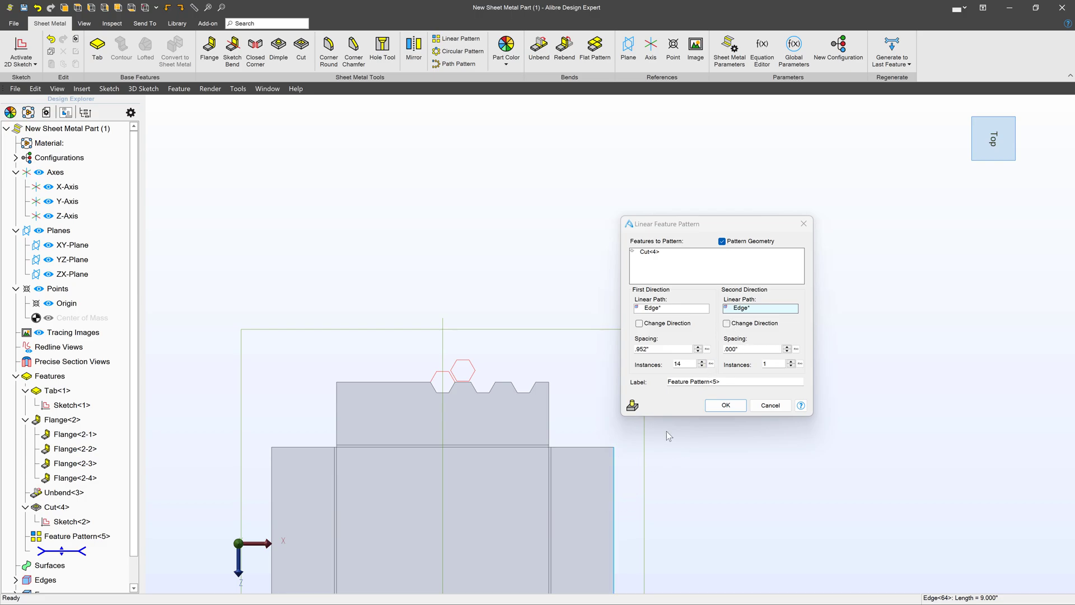
left_click(742, 350)
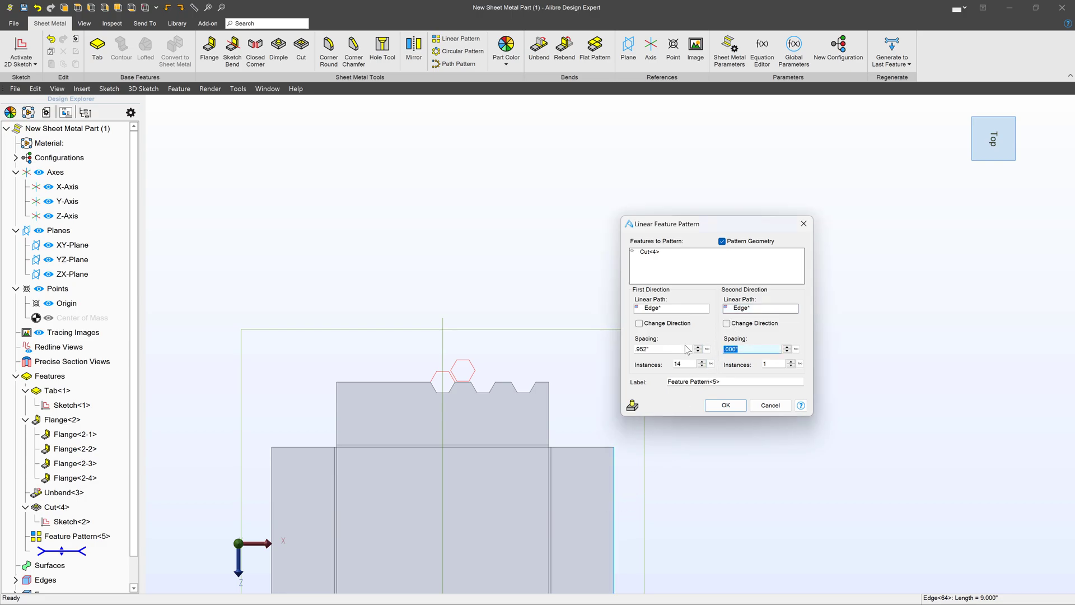
key("BackSpace")
left_click(772, 362)
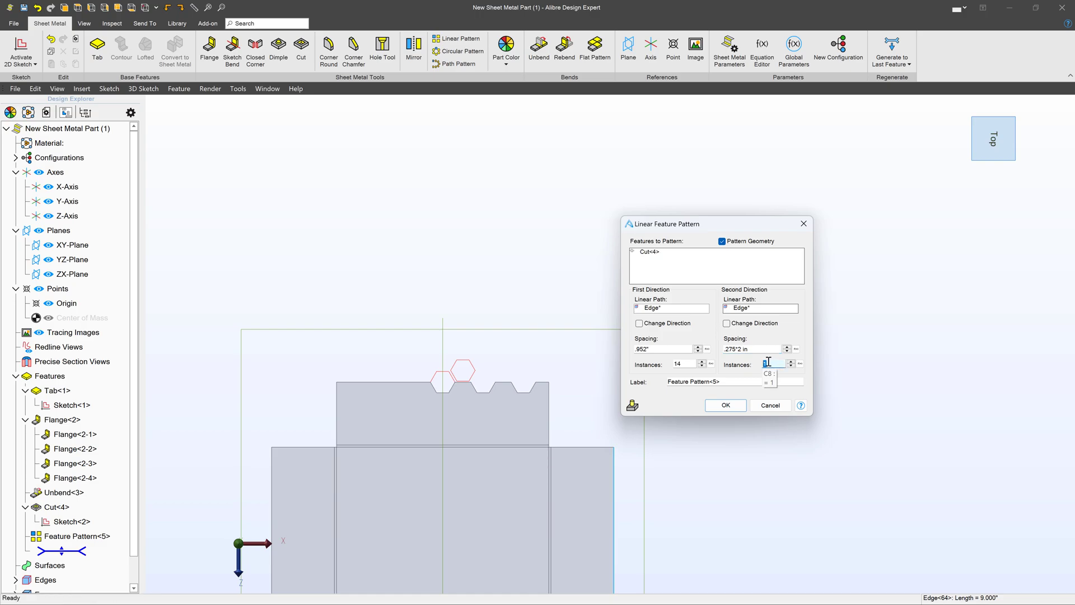
left_click(791, 361)
left_click(791, 362)
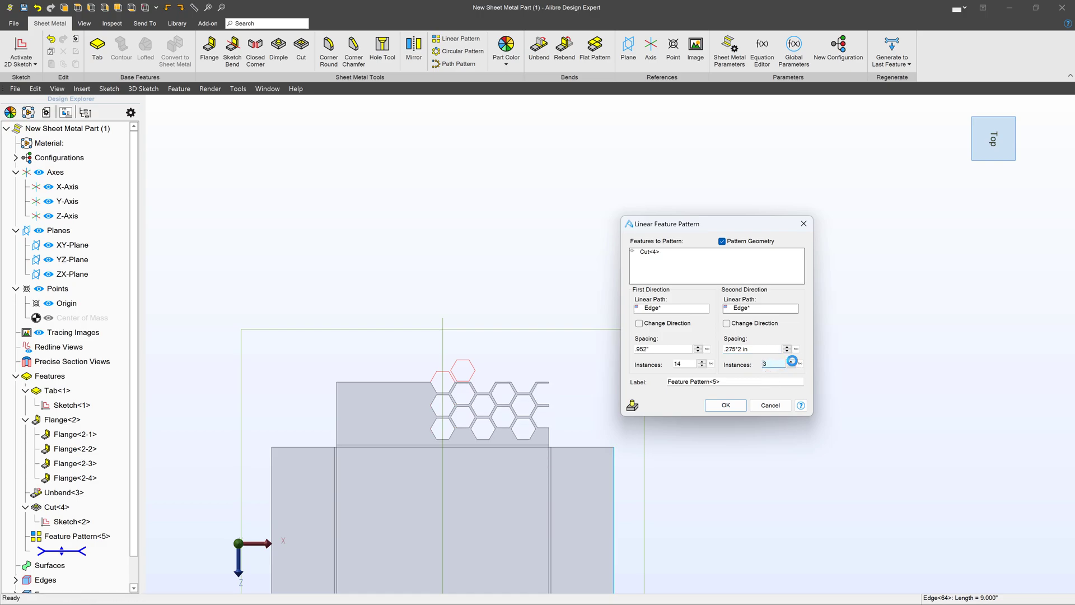
type("24")
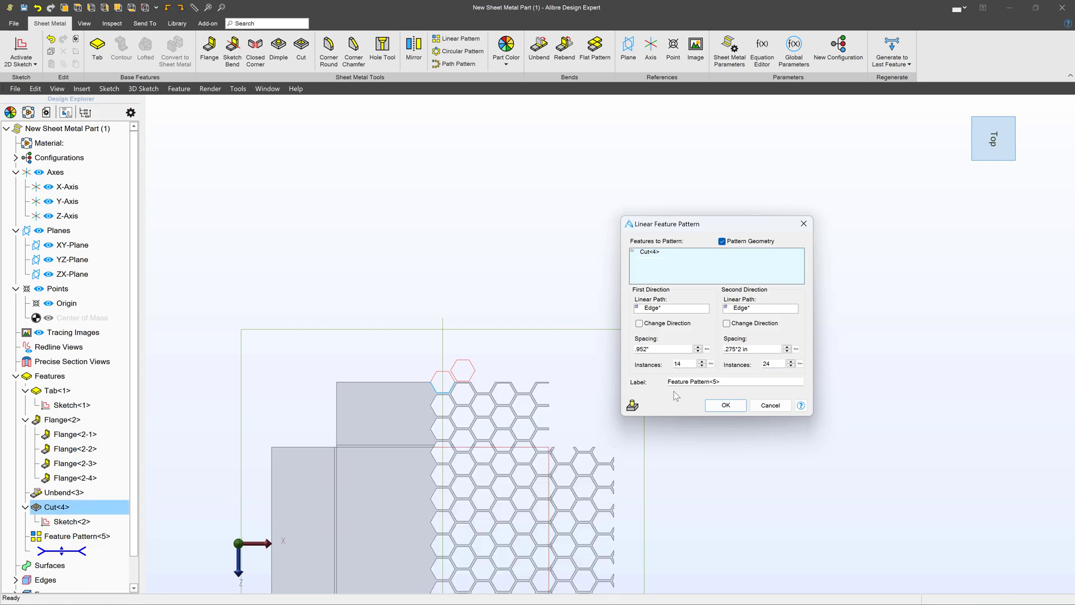
left_click(726, 405)
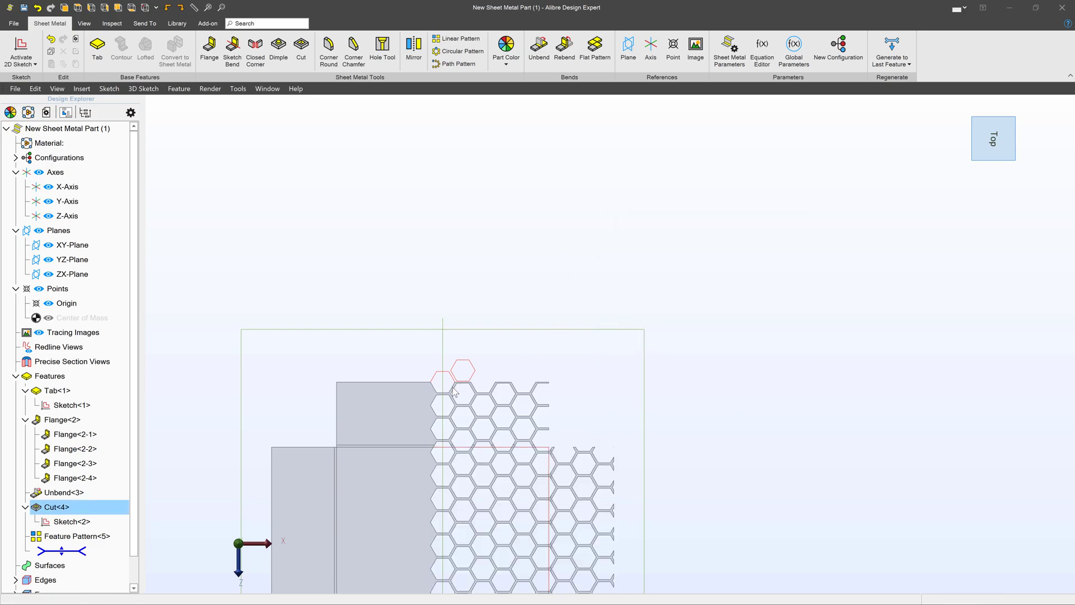
- Mirror Feature Pattern<5> across the YZ-Plane
scroll(432, 402, "up", 2)
scroll(466, 300, "down", 5)
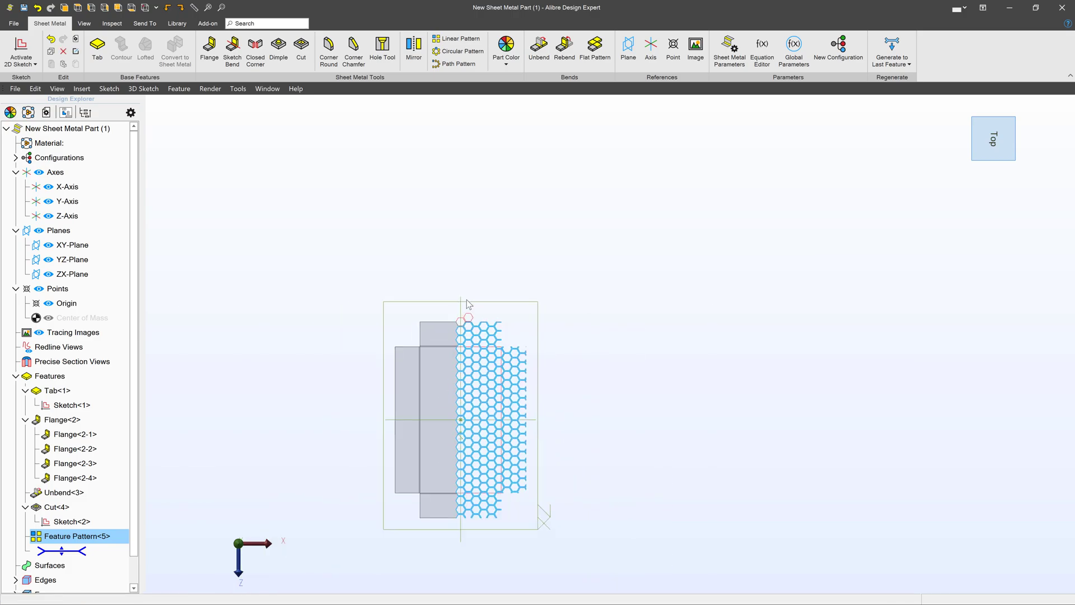
scroll(439, 392, "up", 3)
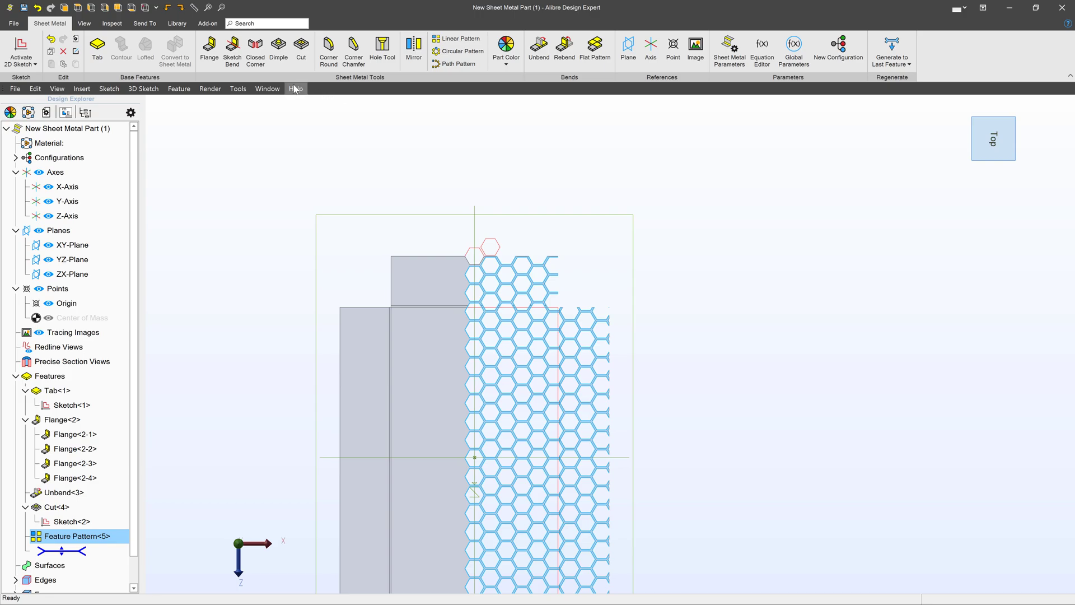
left_click(413, 48)
left_click(714, 200)
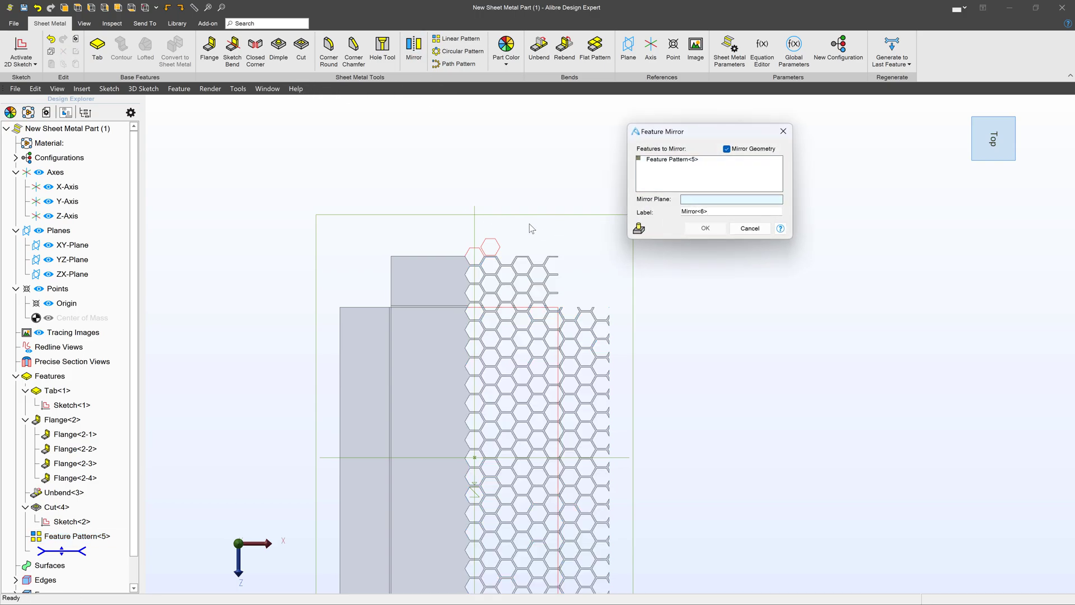
left_click(474, 220)
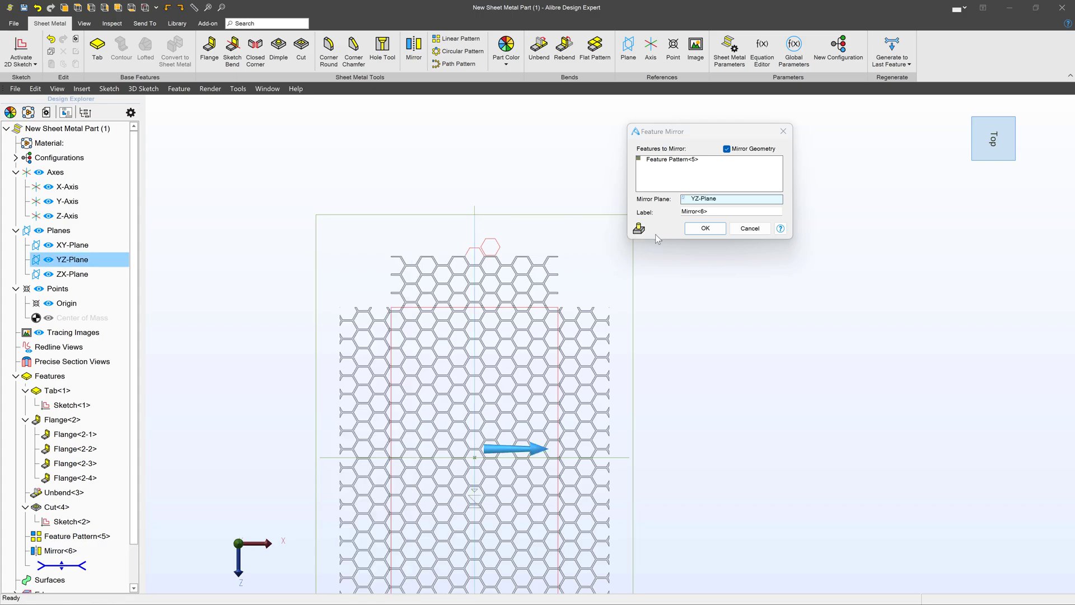
left_click(704, 232)
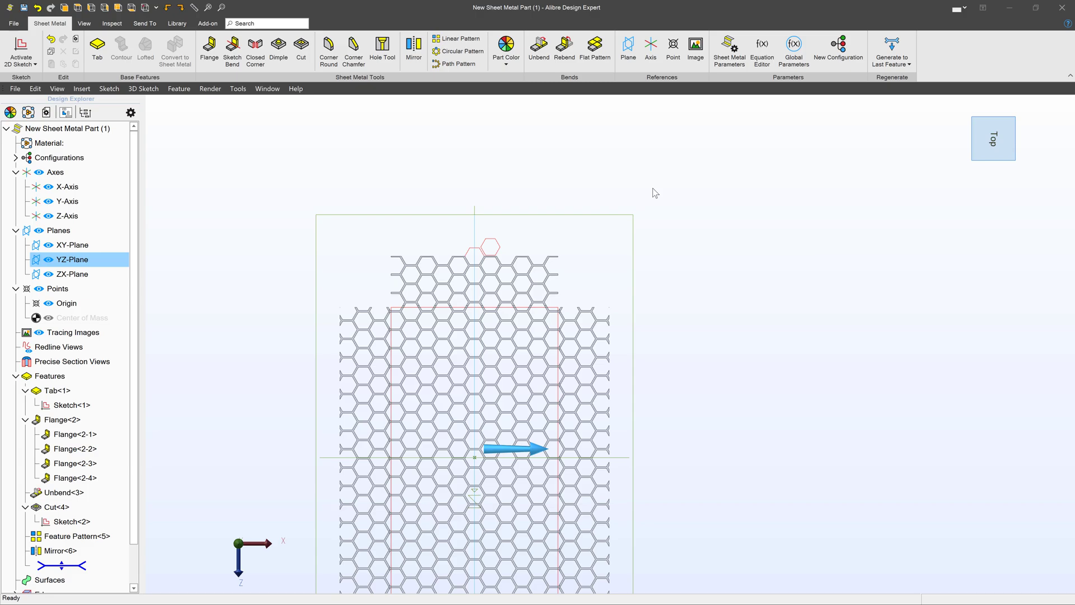
scroll(652, 193, "down", 5)
scroll(627, 294, "up", 2)
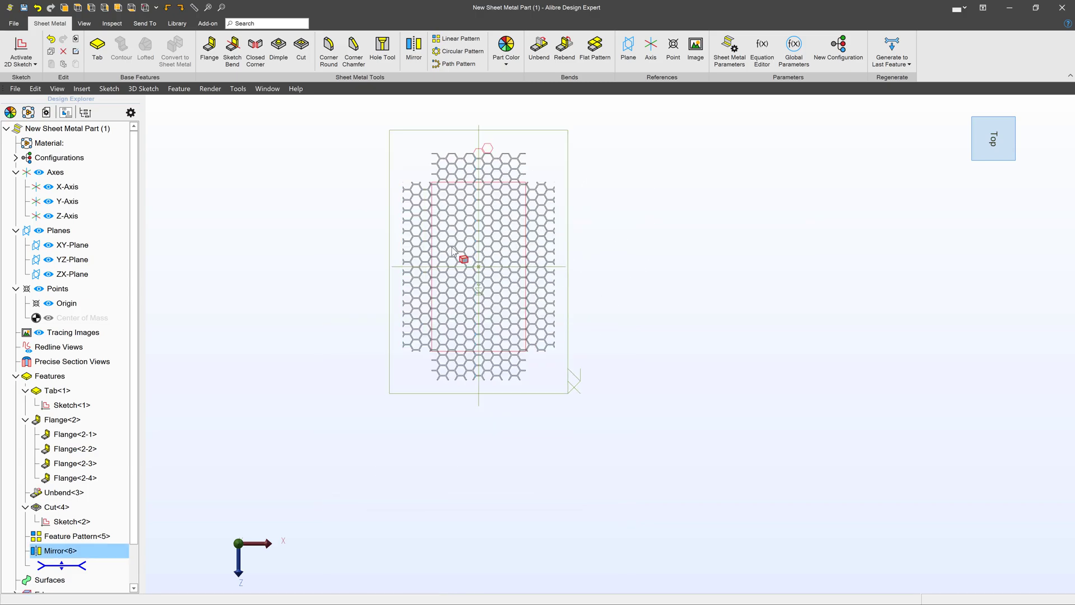
- In isometric view, rebend all four unbent bends of the honeycomb sheet
key("ctrl+i")
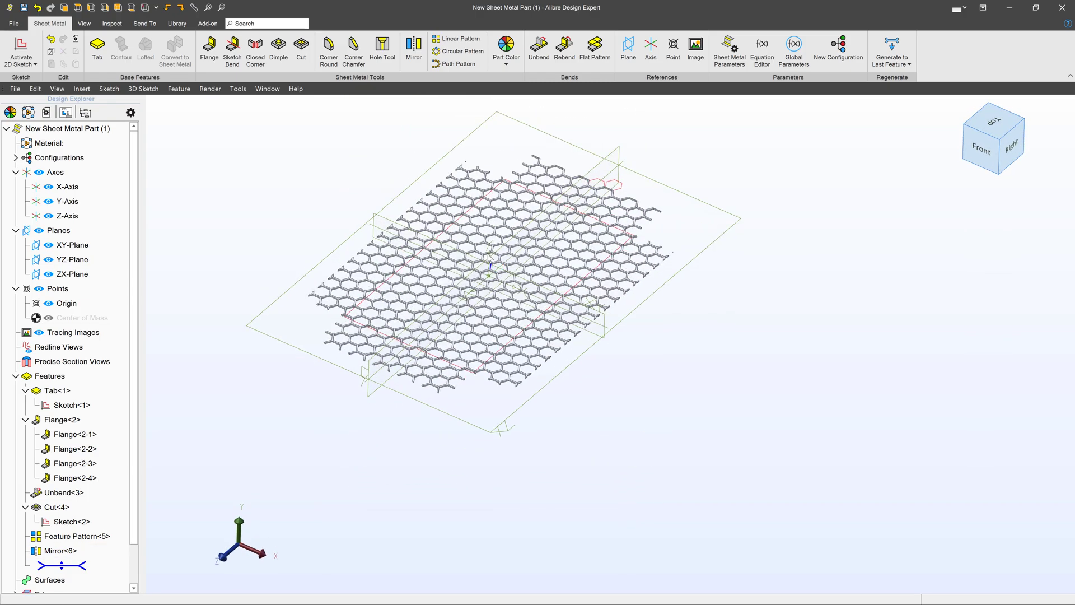
scroll(502, 193, "up", 2)
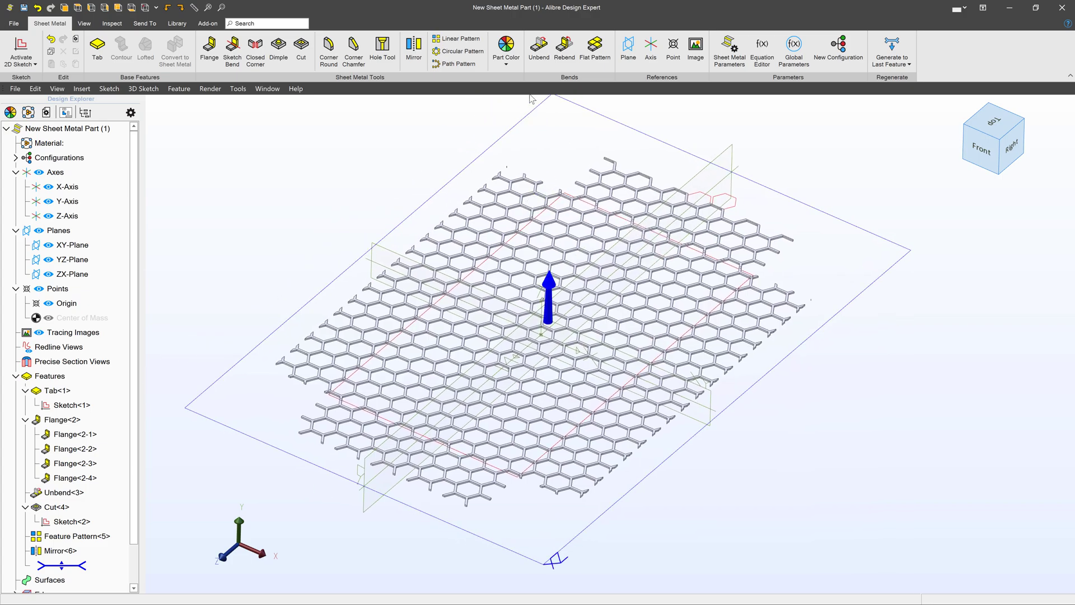
left_click(563, 50)
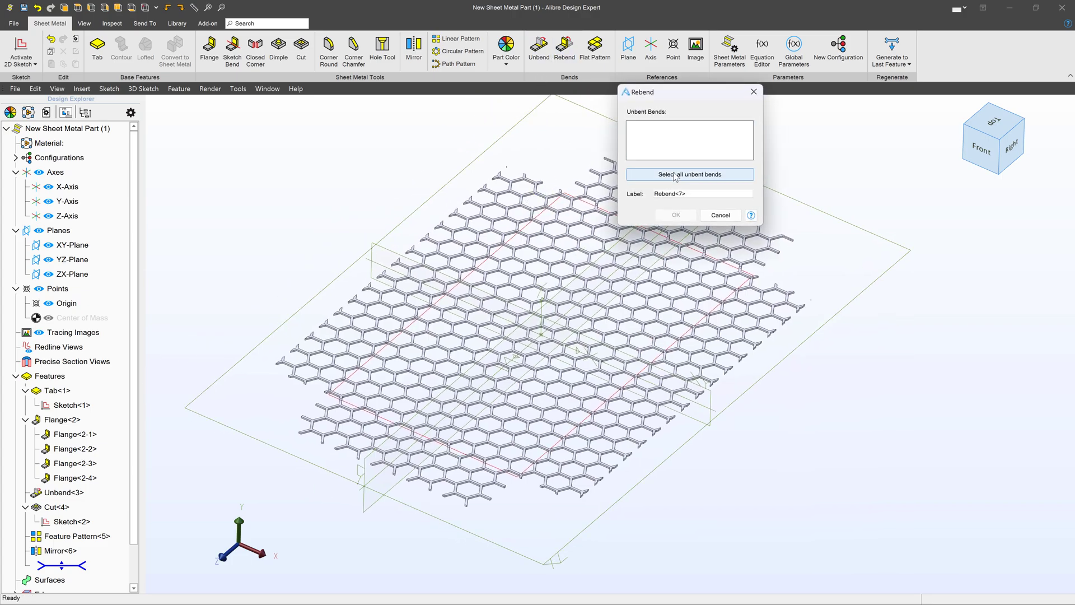
left_click(676, 175)
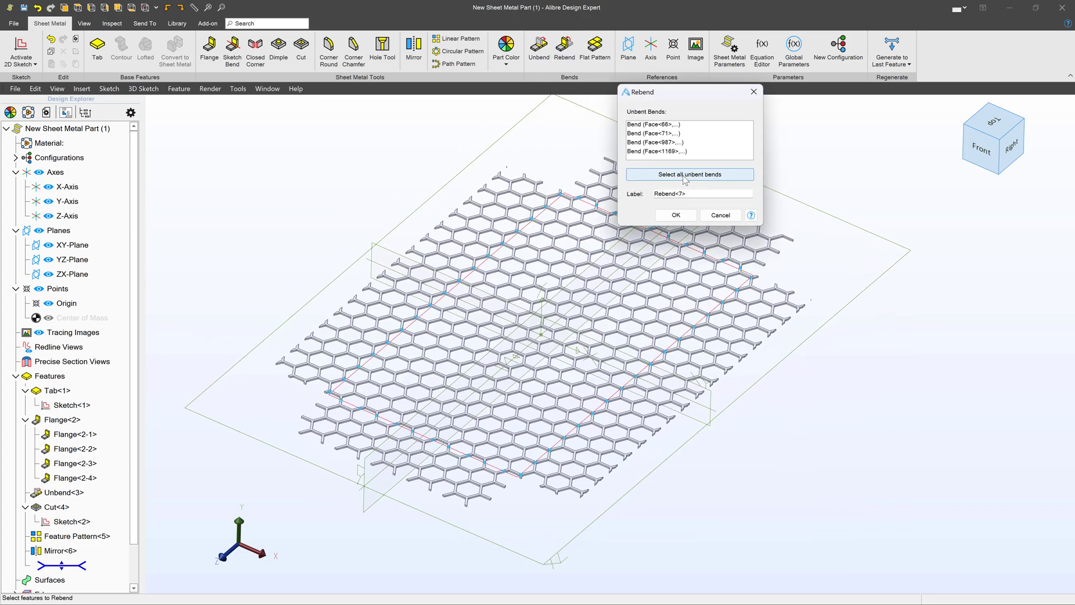
left_click(676, 216)
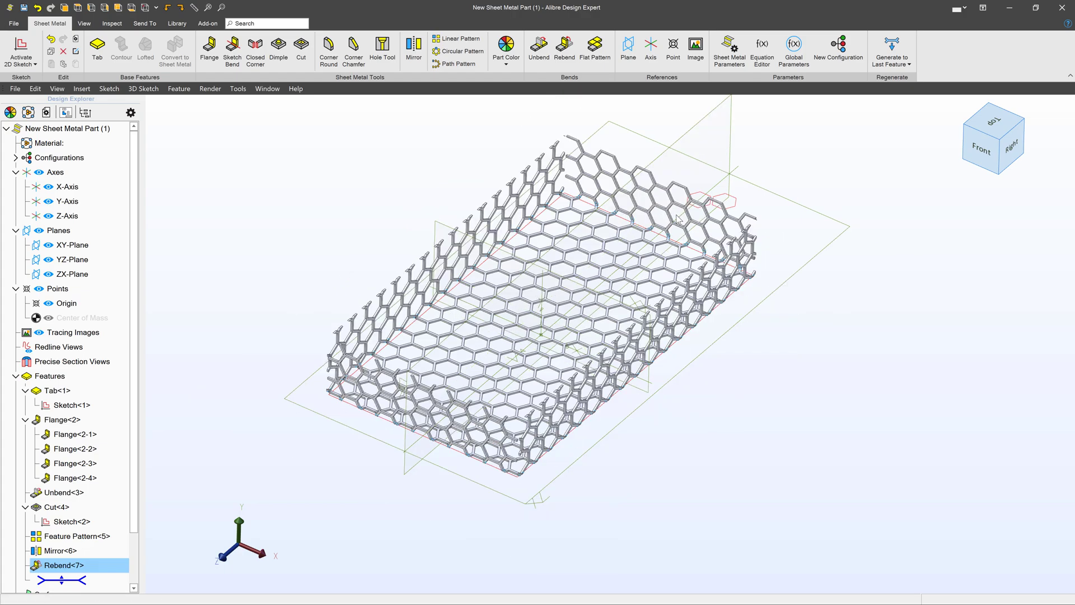
- Zoom and orbit from a tilted view toward the front to inspect the honeycomb-perforated base and walls
scroll(606, 226, "up", 3)
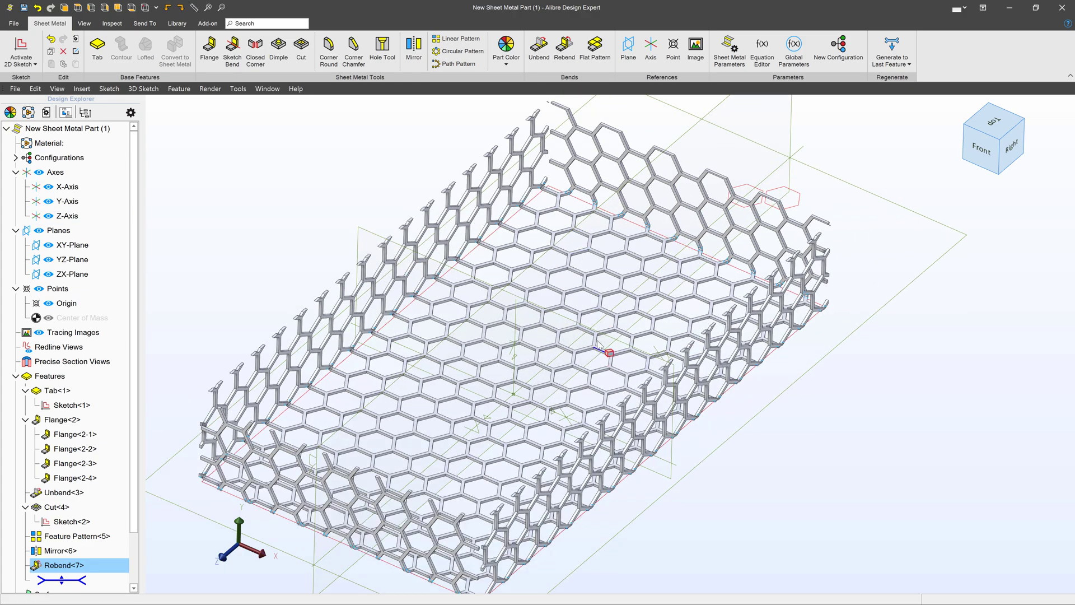
scroll(598, 335, "down", 3)
right_click_drag(603, 307, 600, 354)
scroll(740, 436, "up", 5)
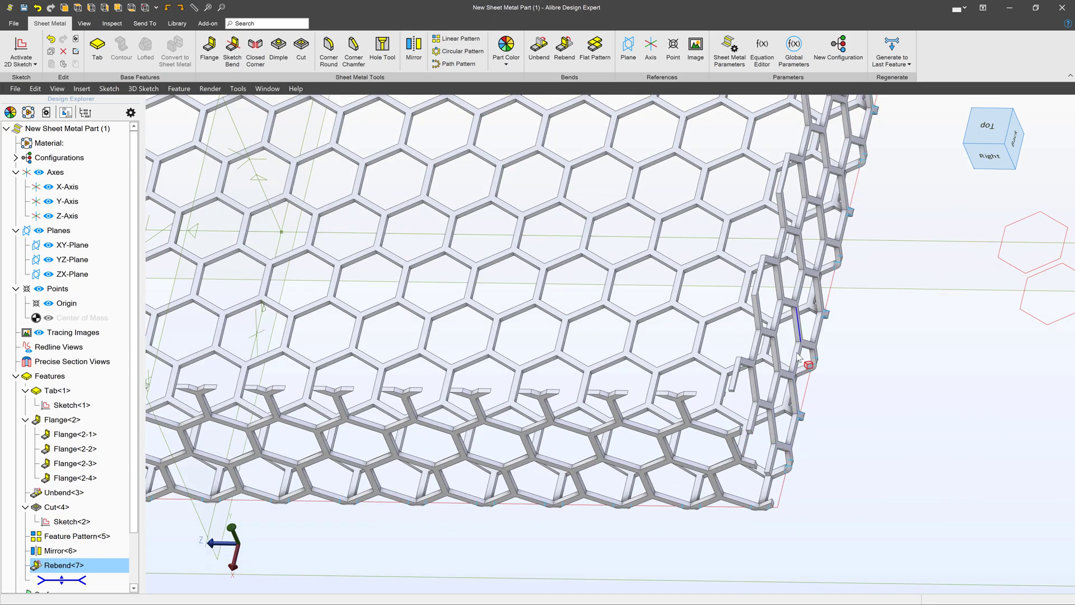
scroll(769, 392, "down", 5)
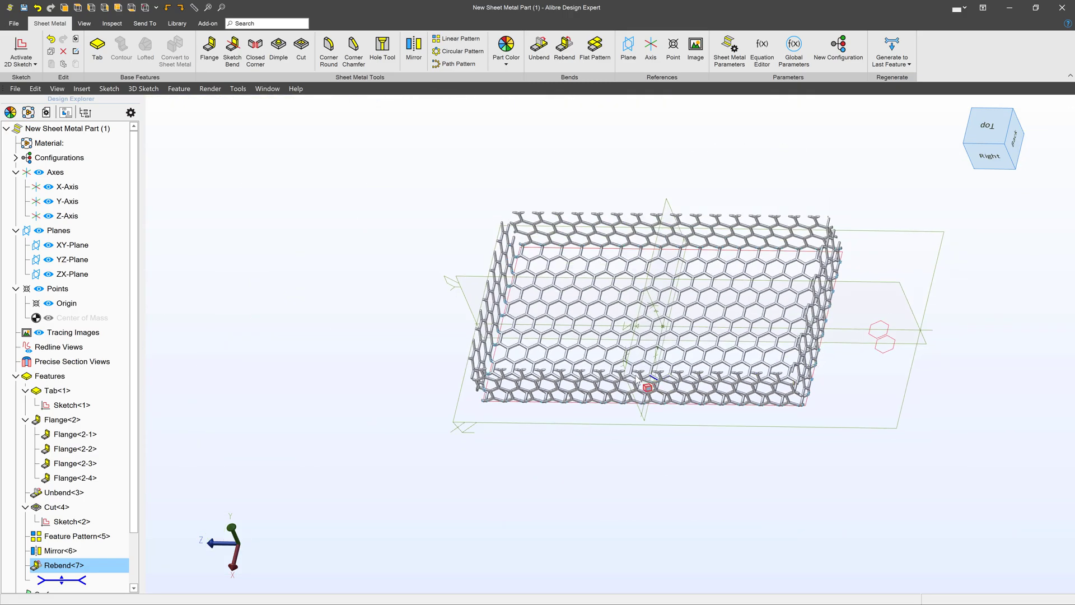
middle_click_drag(632, 379, 612, 351)
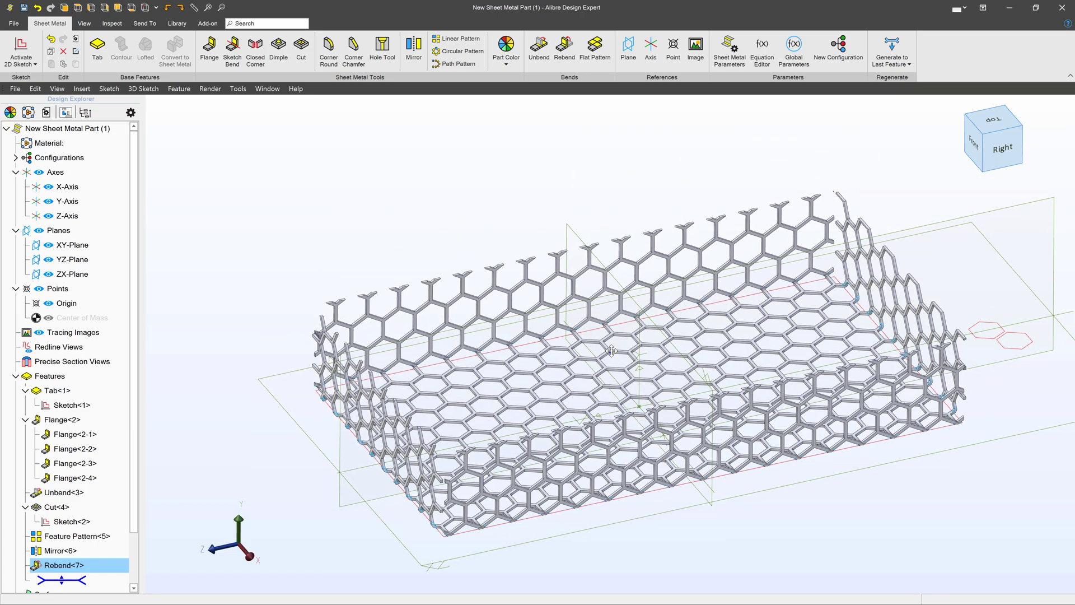